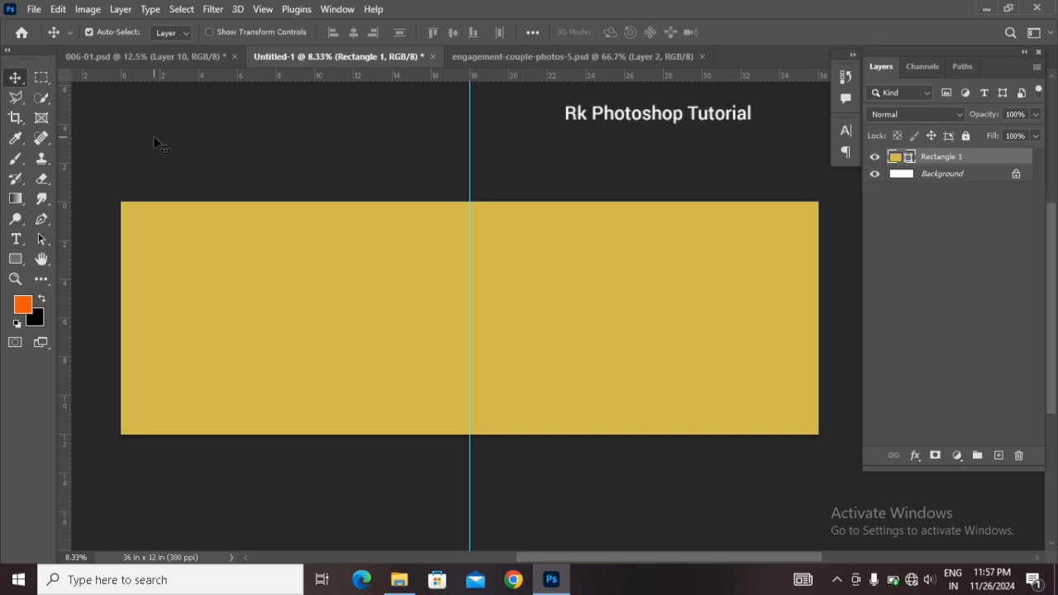
Step: Bring the blurred golden lights photo from 006-01.psd into Untitled-1 and scale it to about 481%, keeping it inside the yellow canvas
left_click(173, 55)
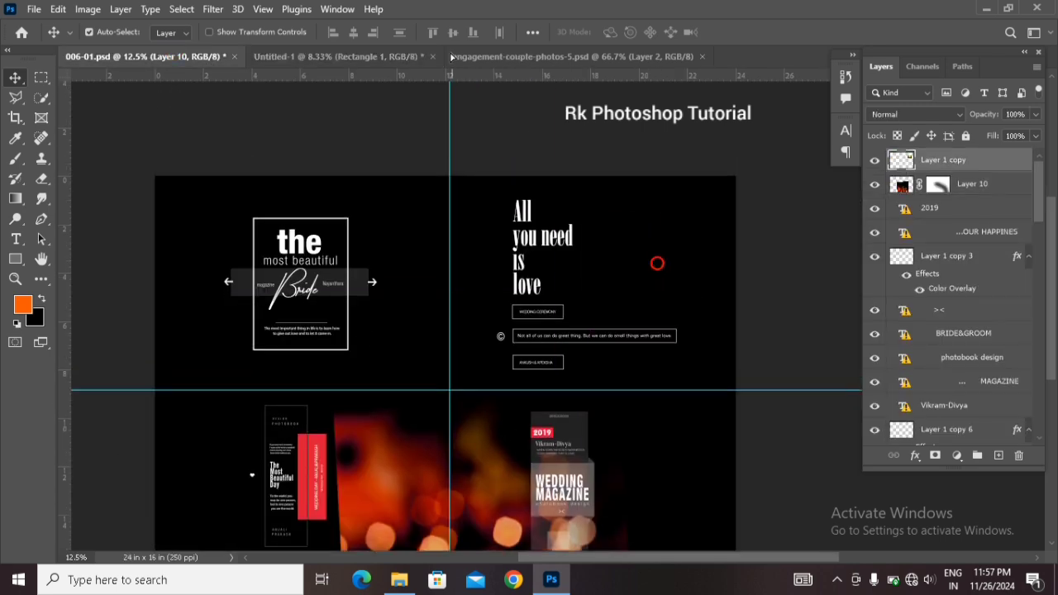
left_click(412, 56)
left_click_drag(510, 296, 699, 323)
key("ctrl+t")
left_click_drag(588, 283, 594, 317)
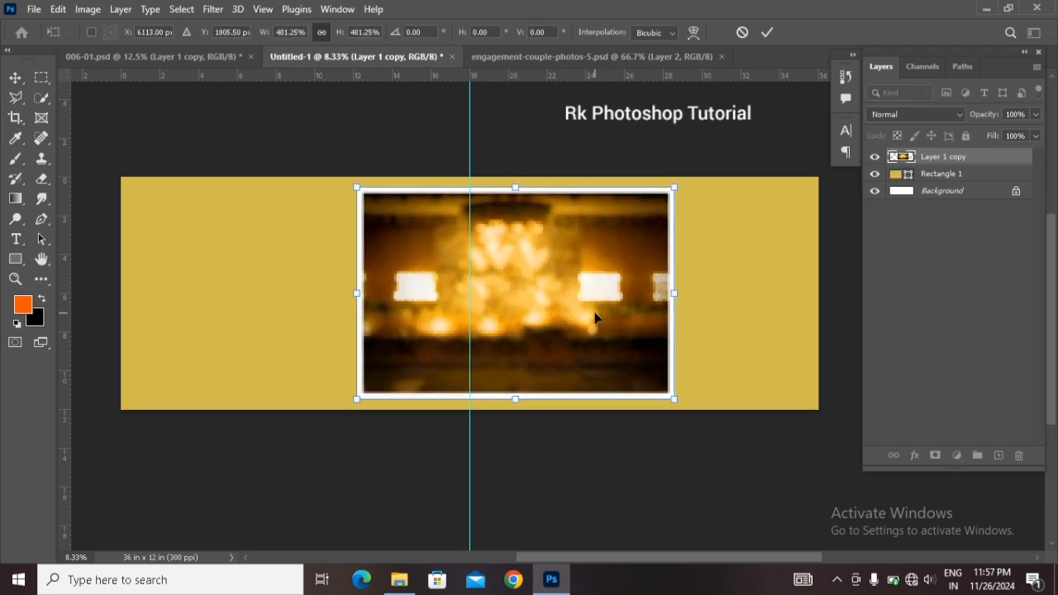
key("Return")
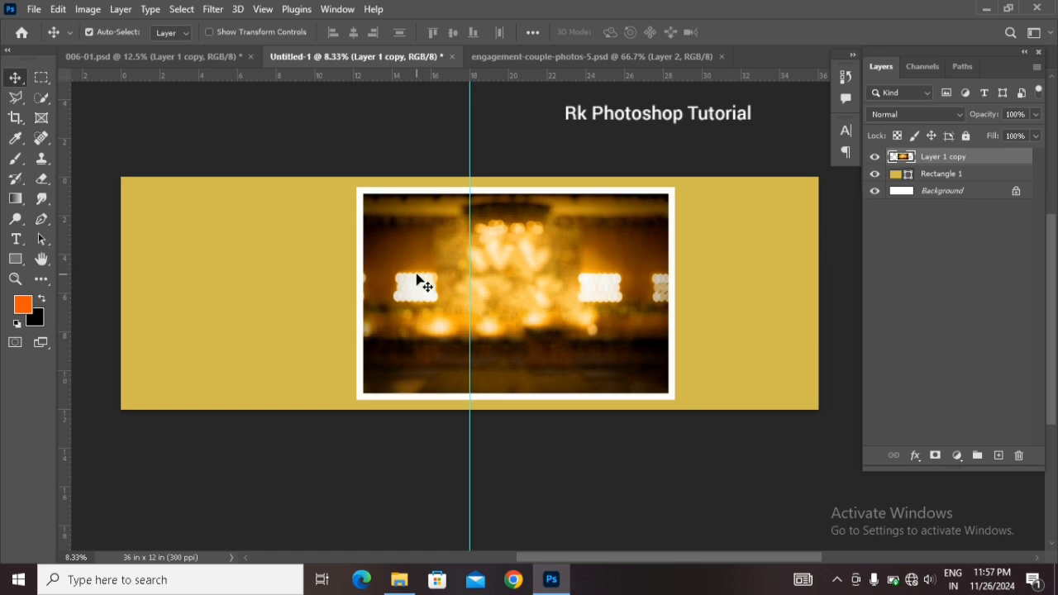
Step: Copy the lights photo without its white border to a new layer and delete the bordered original layer
left_click(42, 78)
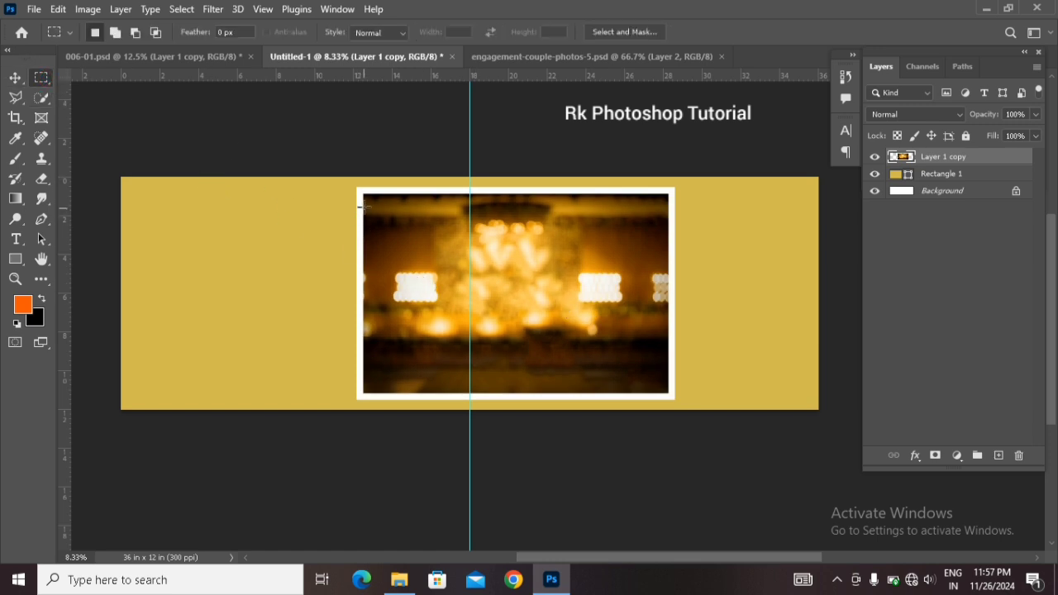
left_click_drag(368, 199, 662, 388)
key("ctrl+j")
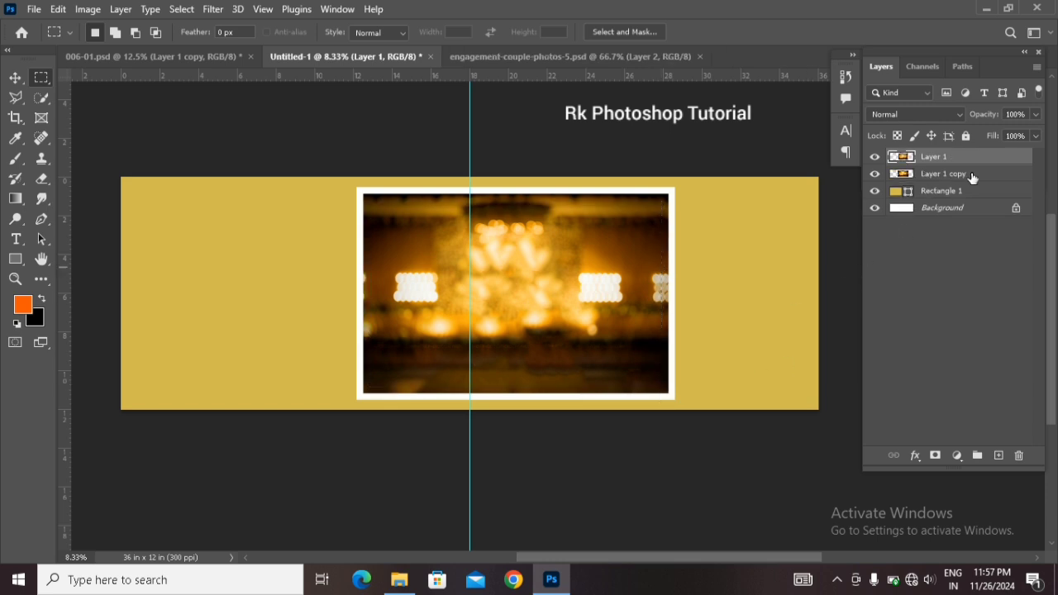
left_click(973, 176)
key("Delete")
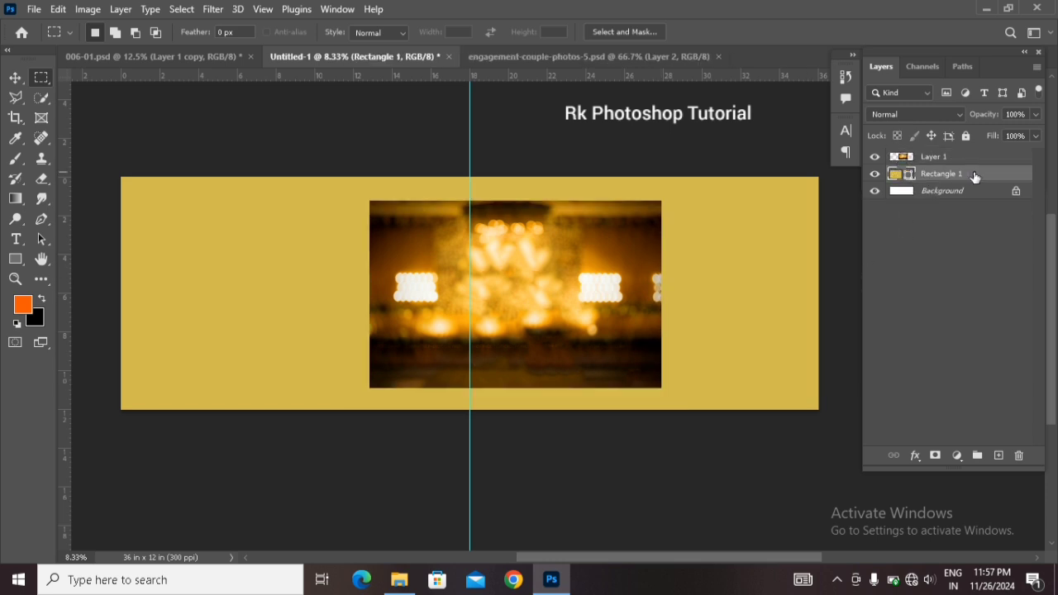
Step: Duplicate the borderless lights photo layer and hide the original
left_click(991, 159)
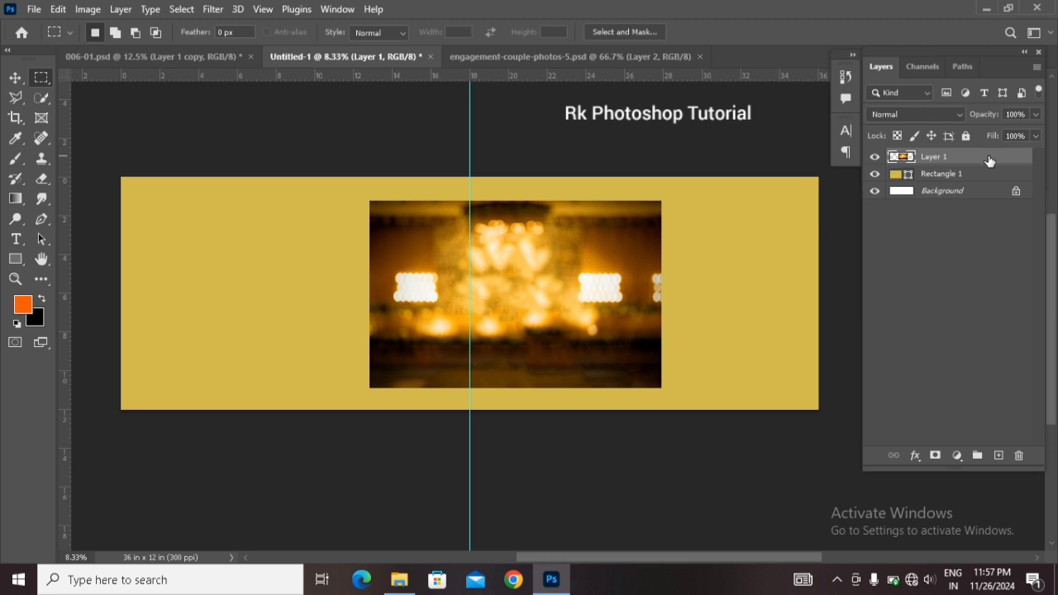
key("ctrl+j")
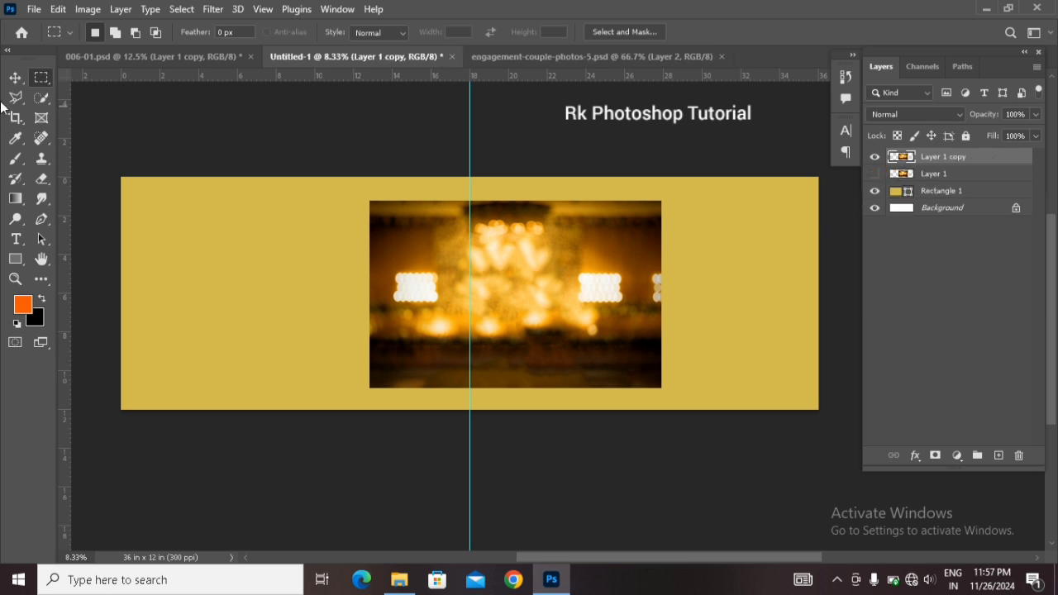
left_click(15, 78)
Step: Stretch the duplicate over the whole canvas, to about 259% width and 136% height, centred on the vertical guide
key("ctrl+t")
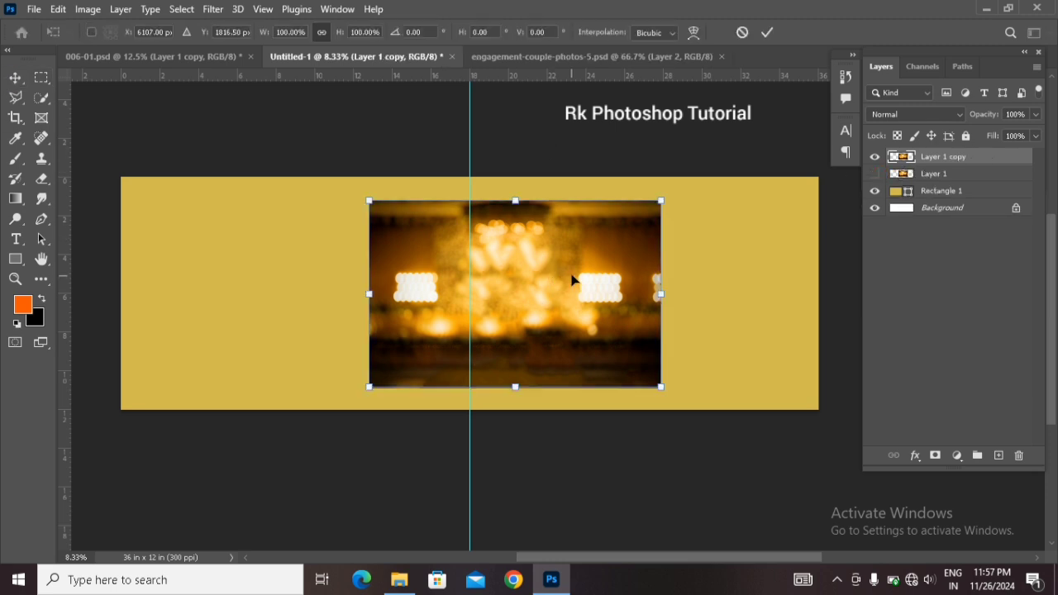
left_click_drag(661, 387, 700, 413)
left_click_drag(653, 324, 439, 319)
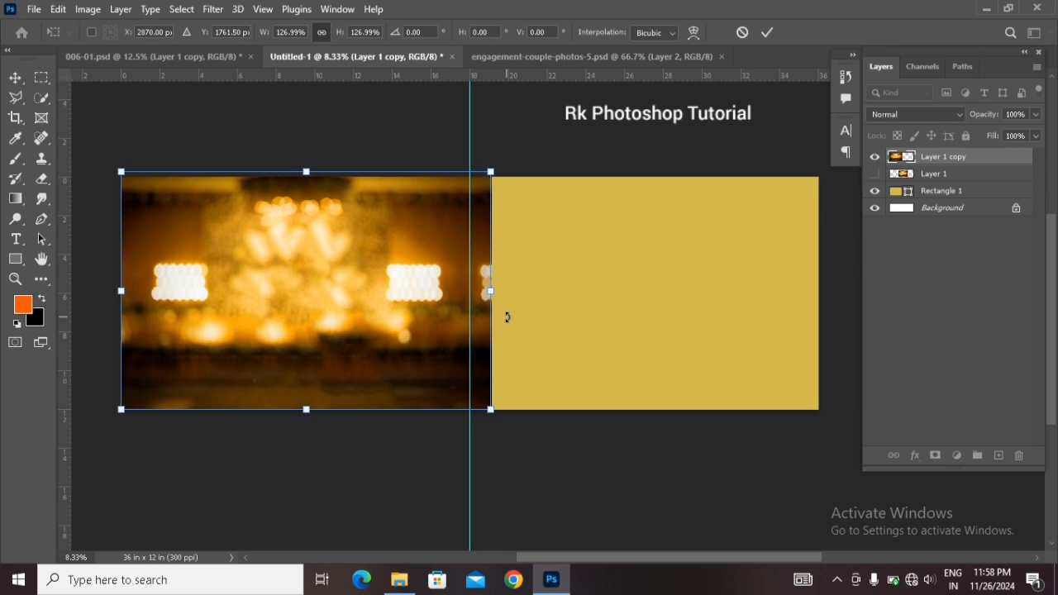
key("Left")
key("Left")
key("Left")
left_click_drag(493, 296, 846, 278)
left_click_drag(735, 305, 715, 306)
left_click_drag(841, 411, 857, 418)
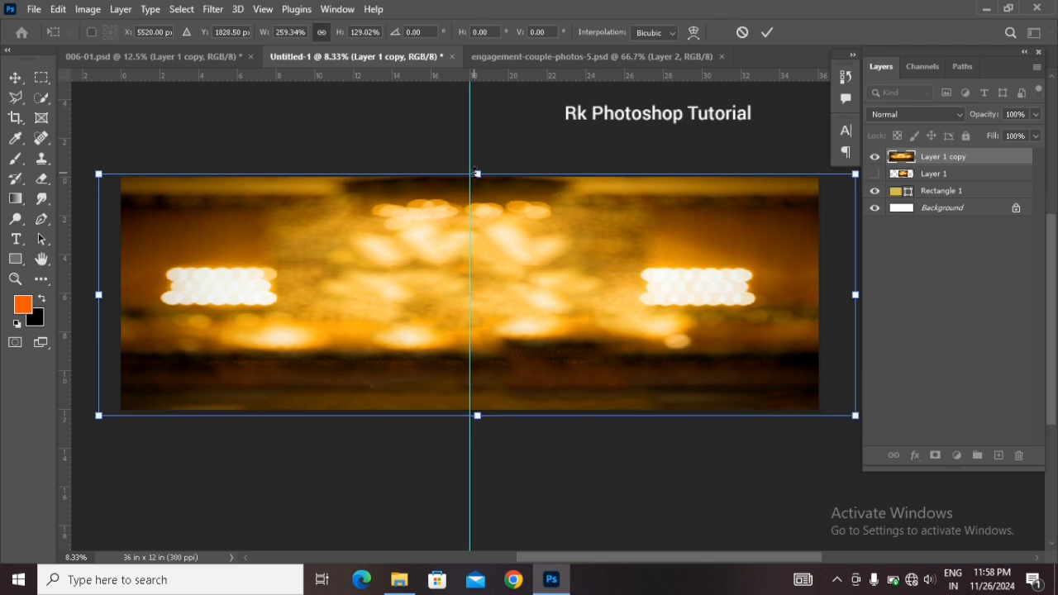
left_click_drag(475, 172, 474, 165)
left_click_drag(522, 307, 522, 315)
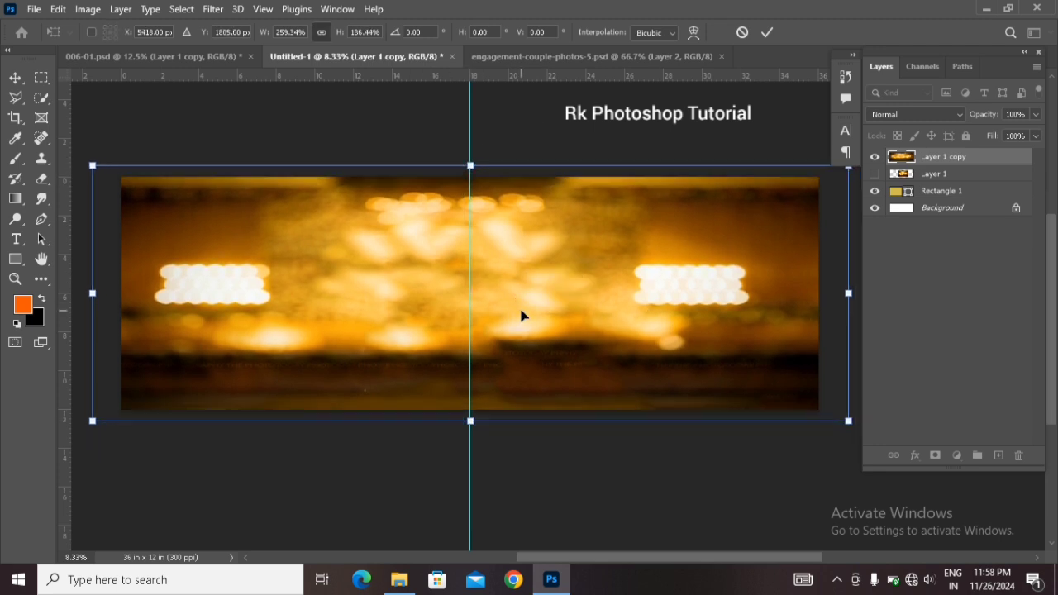
key("Return")
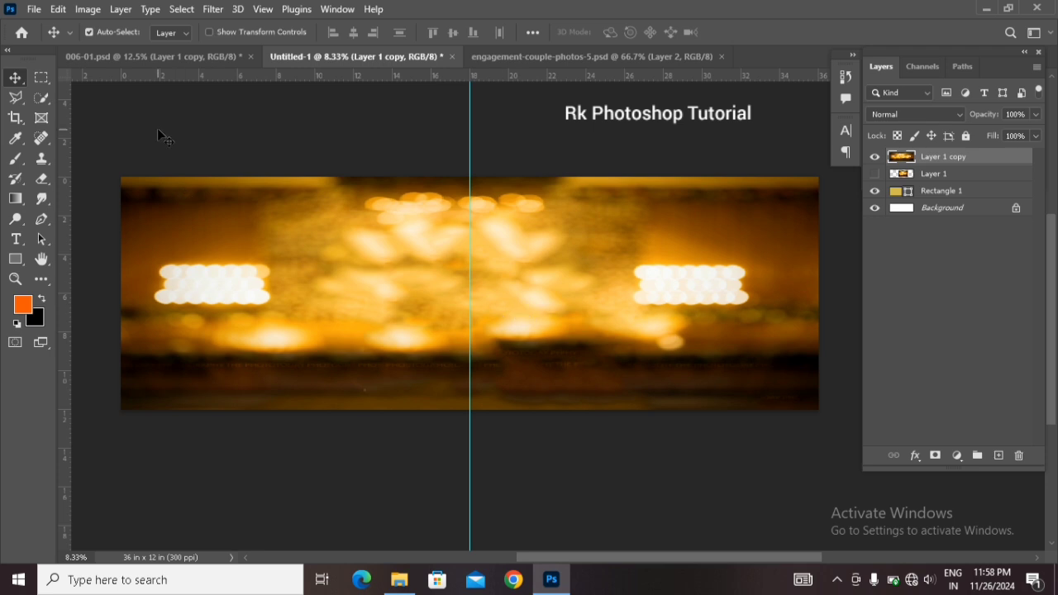
Step: Apply a Gaussian Blur with a 167.6-pixel radius to the stretched copy and enlarge it to about 104%
left_click(207, 11)
mouse_move(260, 222)
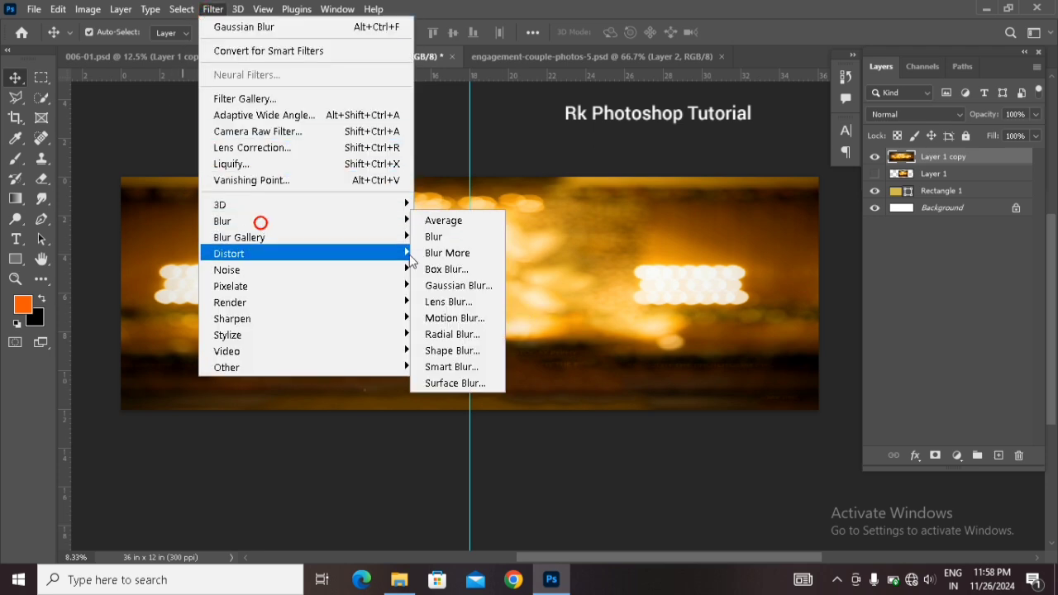
left_click(435, 286)
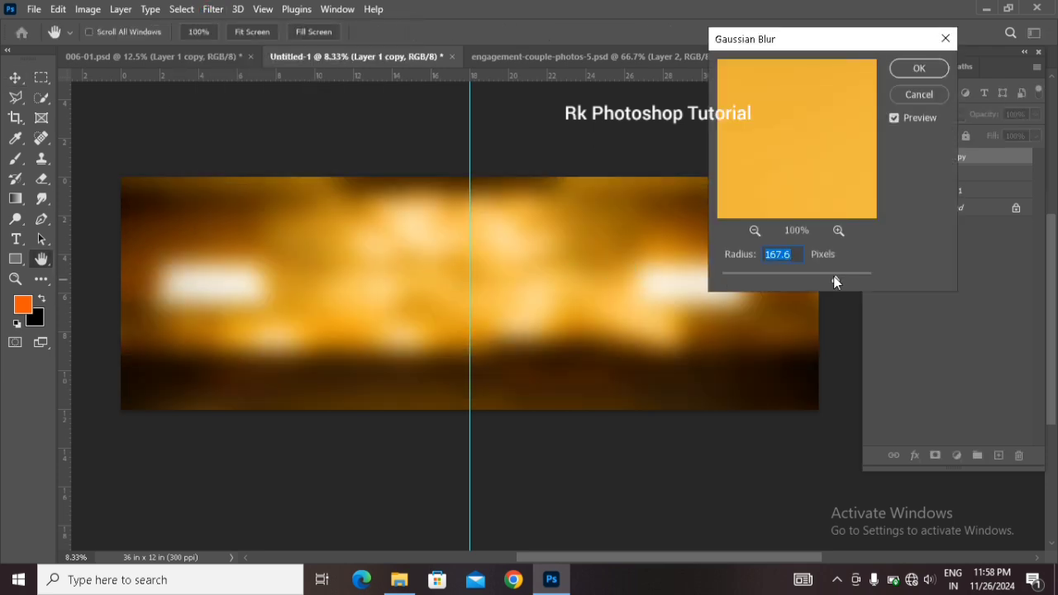
left_click(903, 70)
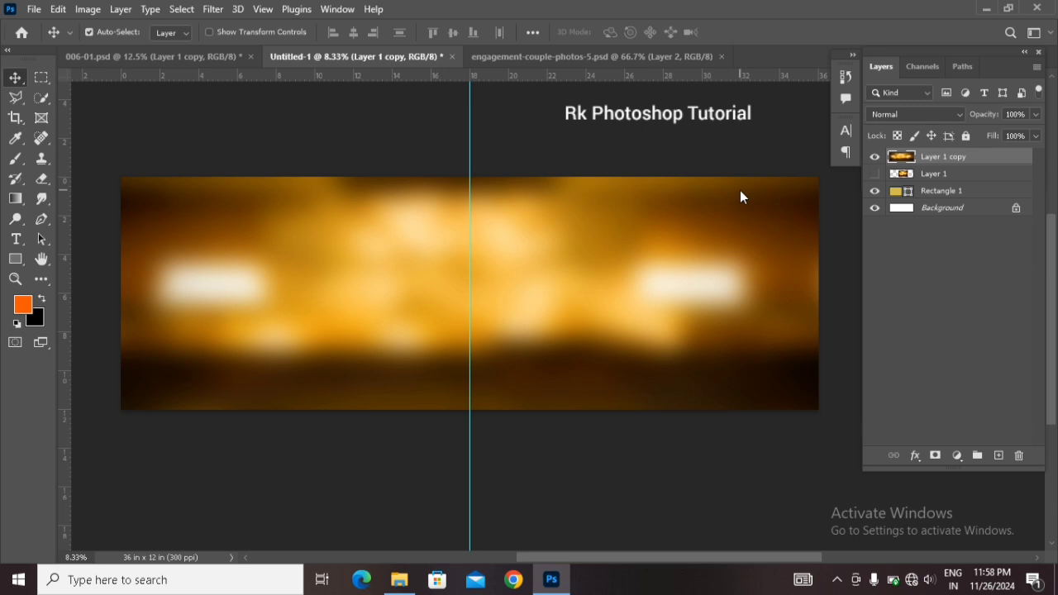
key("ctrl+t")
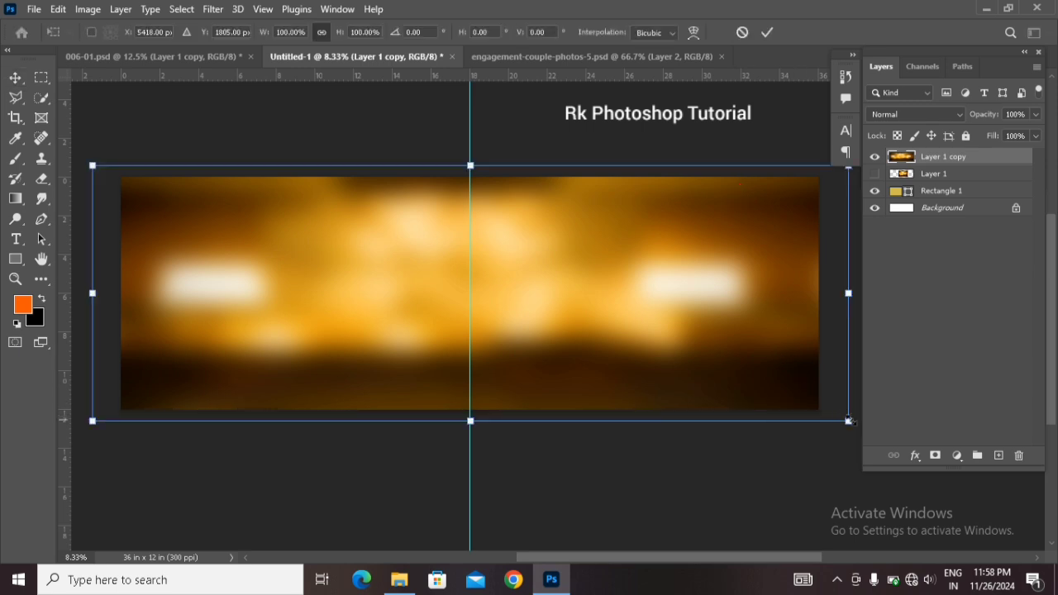
left_click_drag(850, 421, 862, 427)
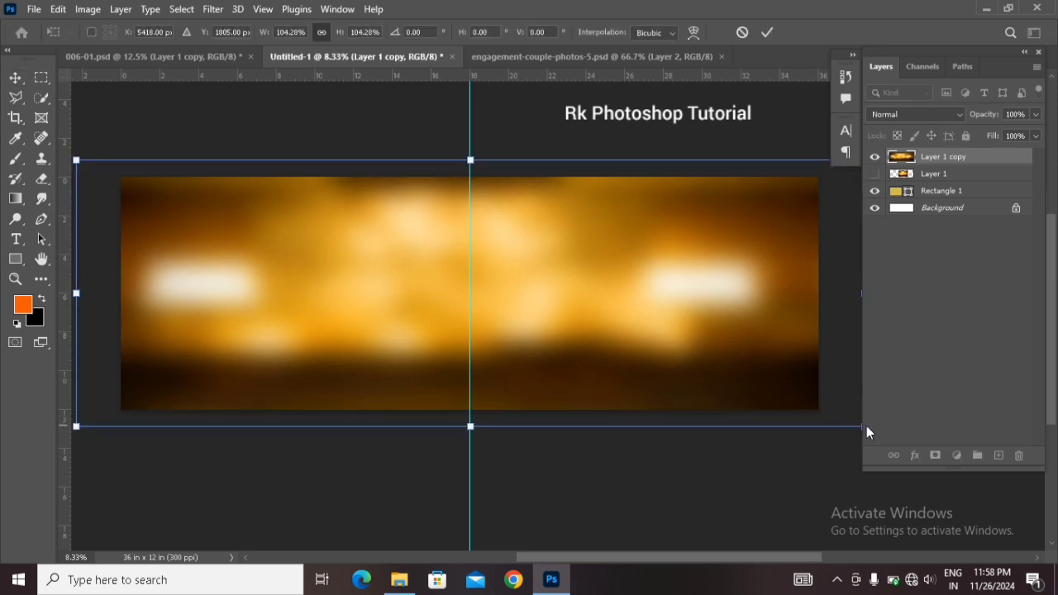
key("Return")
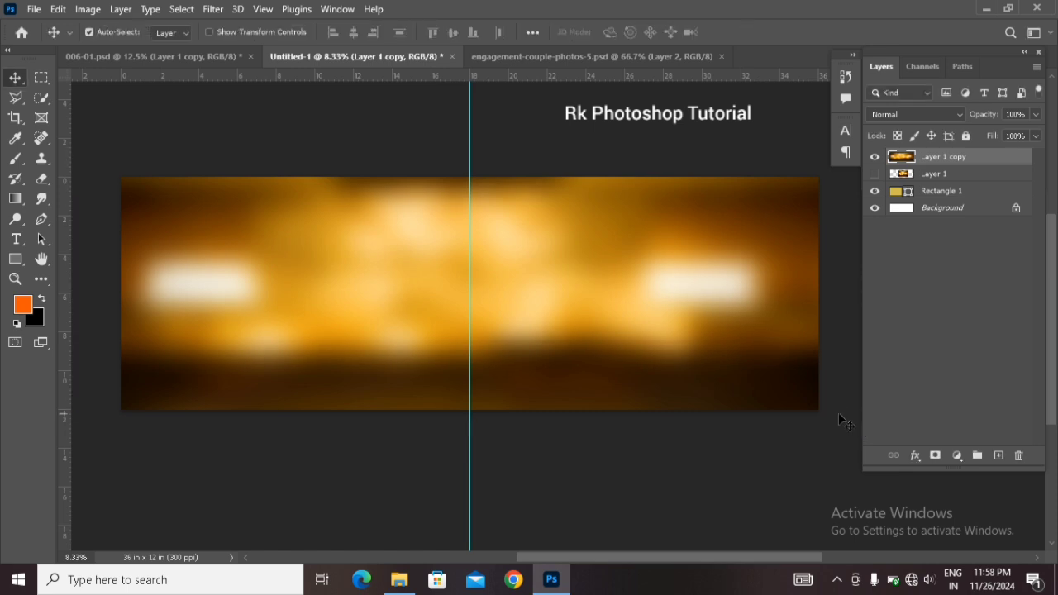
Step: Place the blurred copy below Layer 1 in the layer order and make Layer 1 visible
scroll(839, 414, "down", 1)
scroll(839, 413, "up", 2)
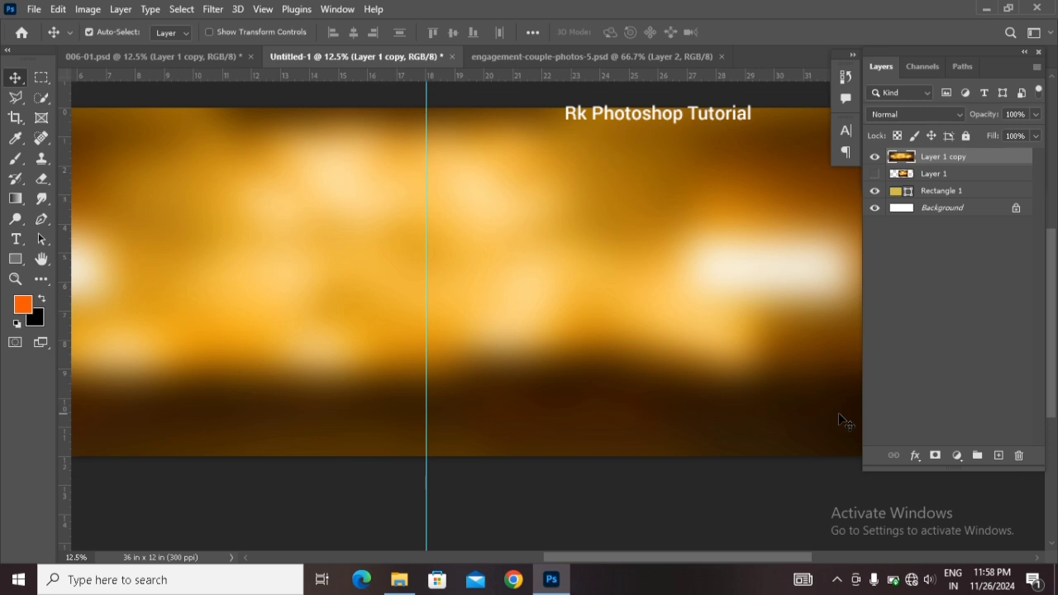
left_click_drag(728, 559, 658, 559)
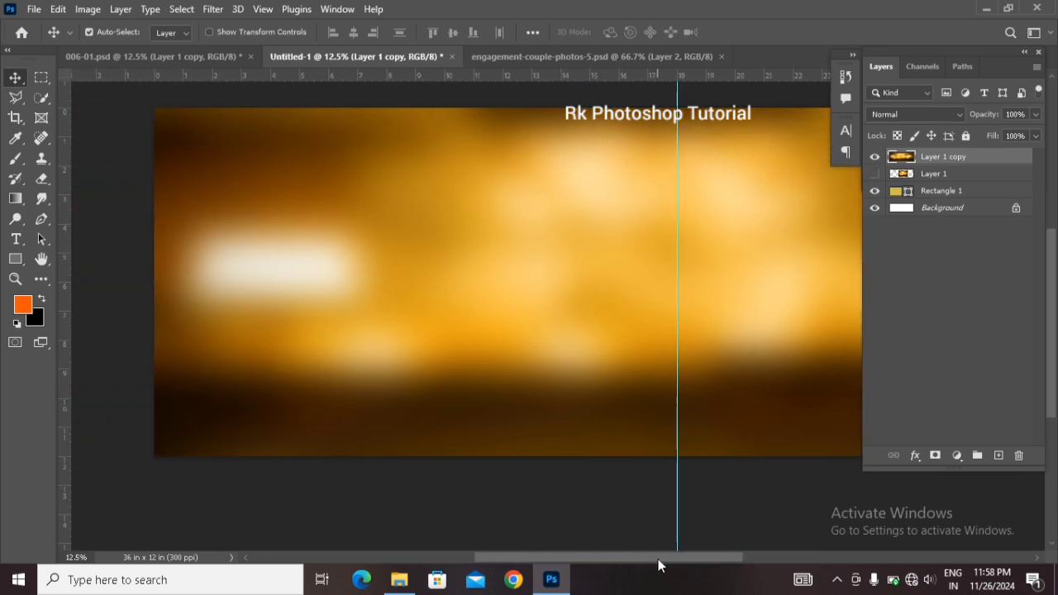
scroll(538, 480, "up", 2)
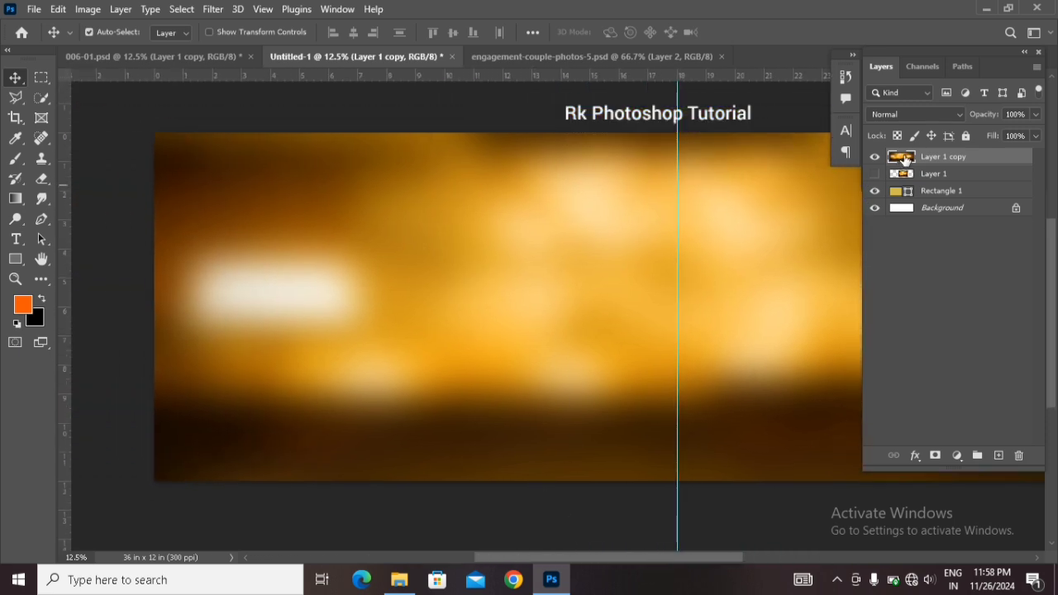
left_click_drag(905, 158, 899, 171)
left_click(875, 157)
Step: Scale the unblurred lights photo to about 134% and position it over the left page of the spread
left_click_drag(621, 286, 335, 285)
key("ctrl+t")
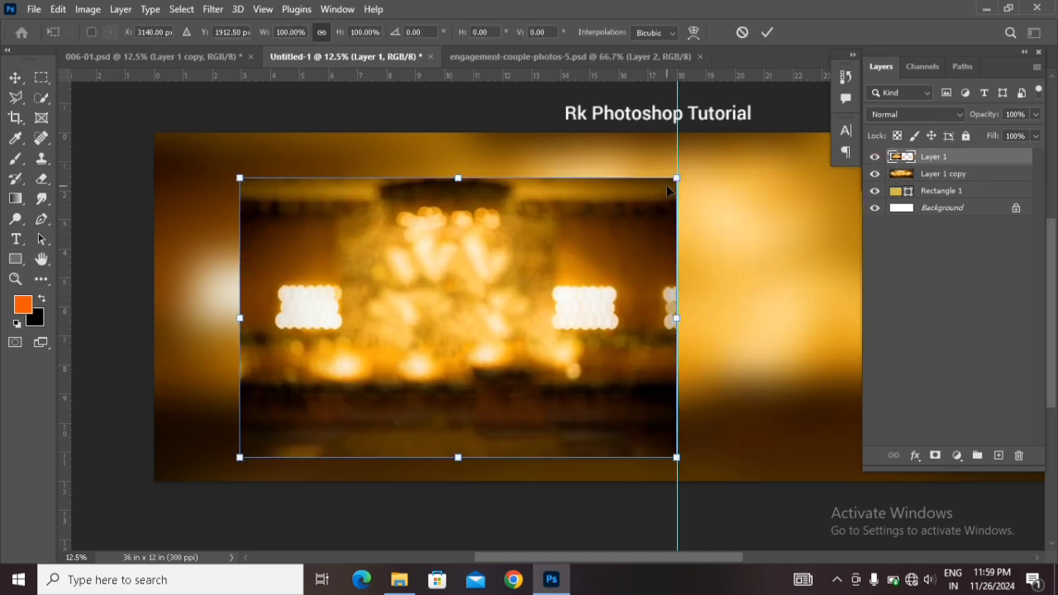
left_click_drag(677, 176, 751, 132)
left_click_drag(525, 397, 485, 393)
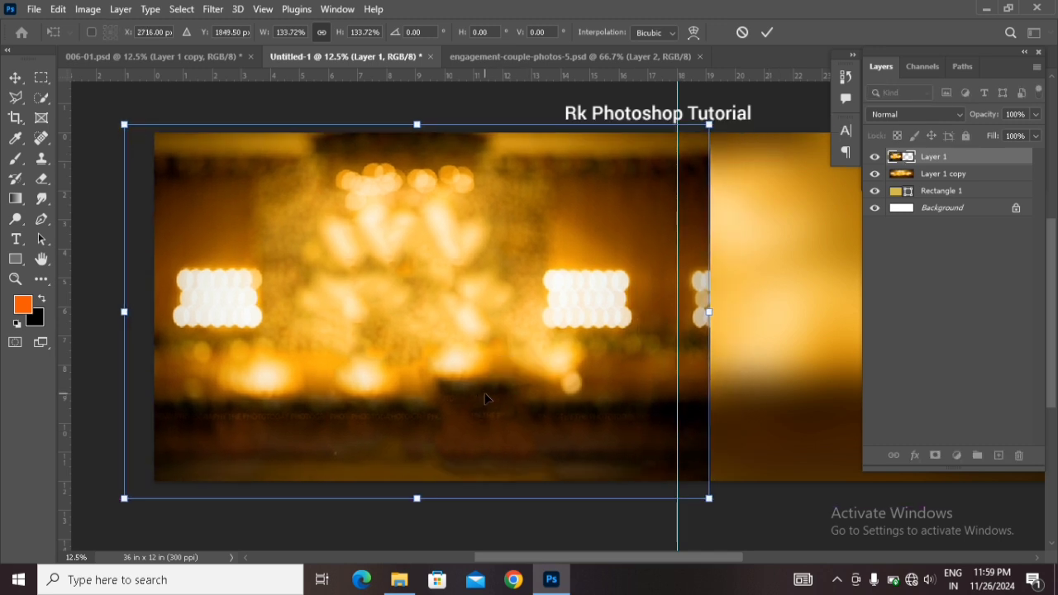
key("Return")
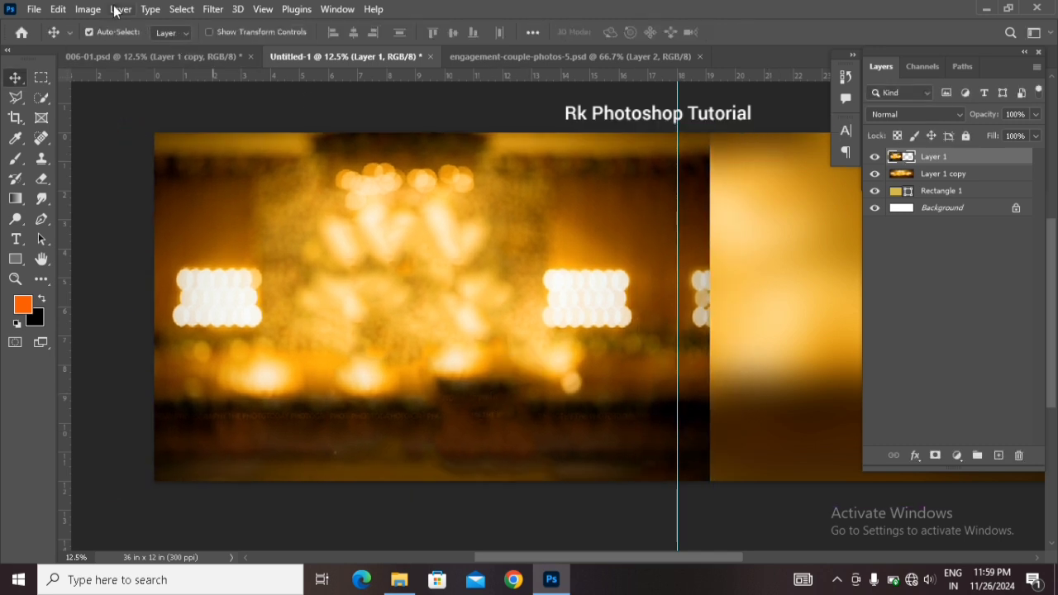
Step: Add a hide-all layer mask to Layer 1 and paint it white over the left page, blending softly into the blurred background
left_click(118, 9)
mouse_move(182, 268)
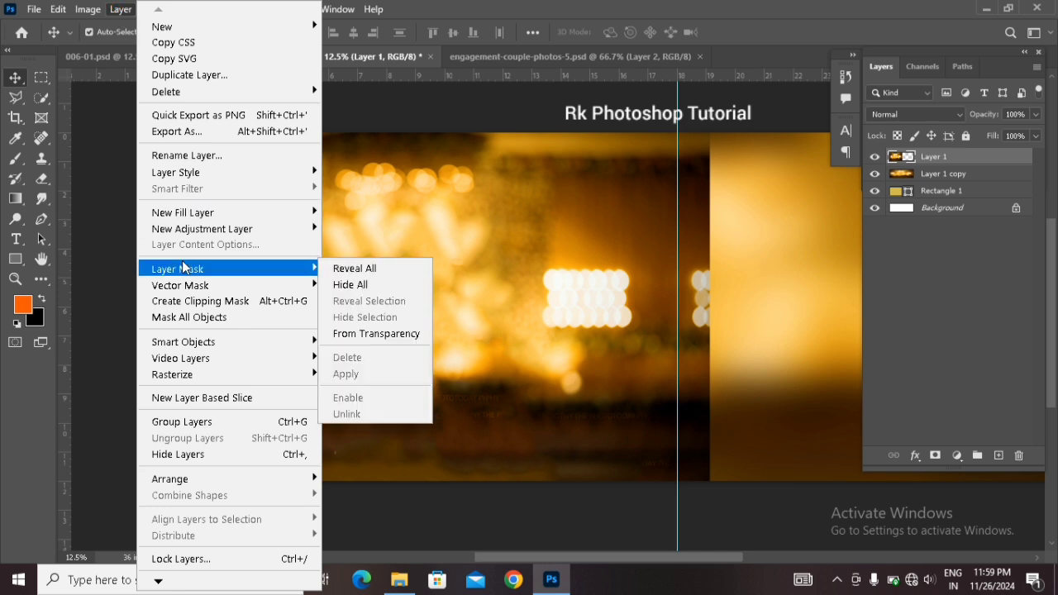
left_click(352, 285)
left_click(16, 159)
mouse_move(387, 298)
left_mouse_down()
mouse_move(392, 248)
mouse_move(458, 307)
mouse_move(423, 251)
mouse_move(263, 298)
mouse_move(316, 336)
mouse_move(269, 184)
mouse_move(268, 307)
mouse_move(365, 364)
mouse_move(513, 394)
mouse_move(212, 391)
mouse_move(431, 392)
mouse_move(545, 379)
mouse_move(560, 355)
mouse_move(557, 216)
mouse_move(419, 227)
mouse_move(144, 315)
mouse_move(186, 381)
mouse_move(549, 404)
mouse_move(574, 376)
mouse_move(583, 269)
mouse_move(602, 416)
mouse_move(583, 213)
left_mouse_up()
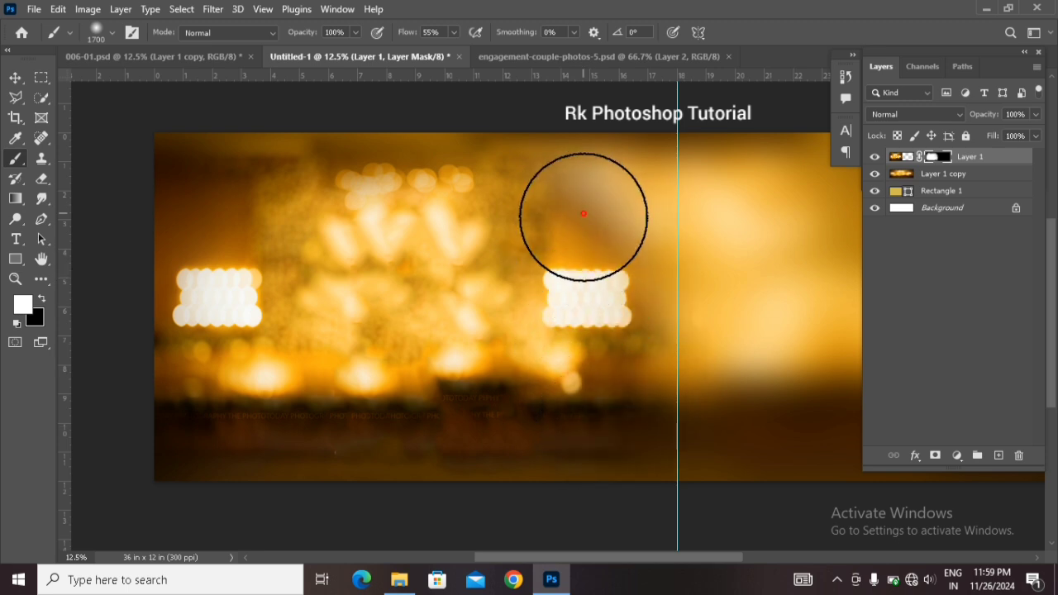
Step: Bring the cut-out couple from engagement-couple-photos-4-1200x900.psd into Untitled-1, scale it to about 46.5% by 42%, and align its top with the canvas
left_click(15, 77)
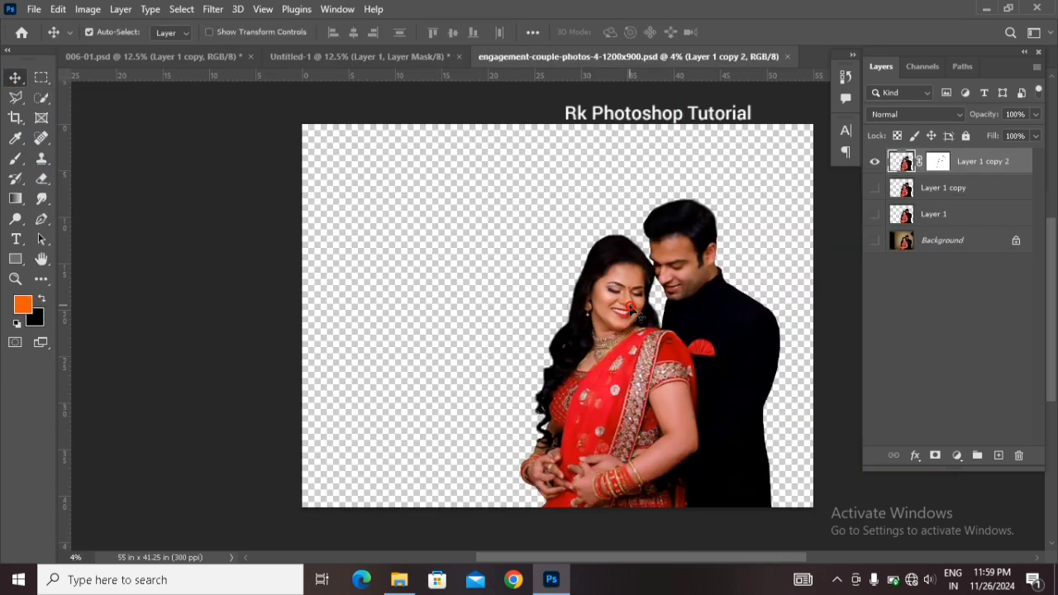
left_click_drag(630, 305, 457, 422)
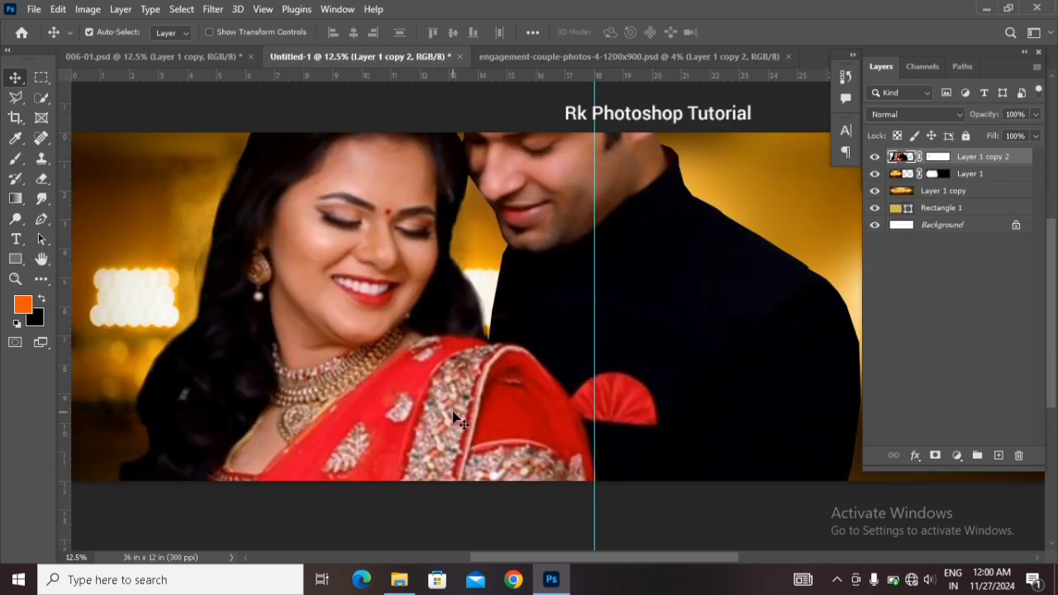
key("ctrl+t")
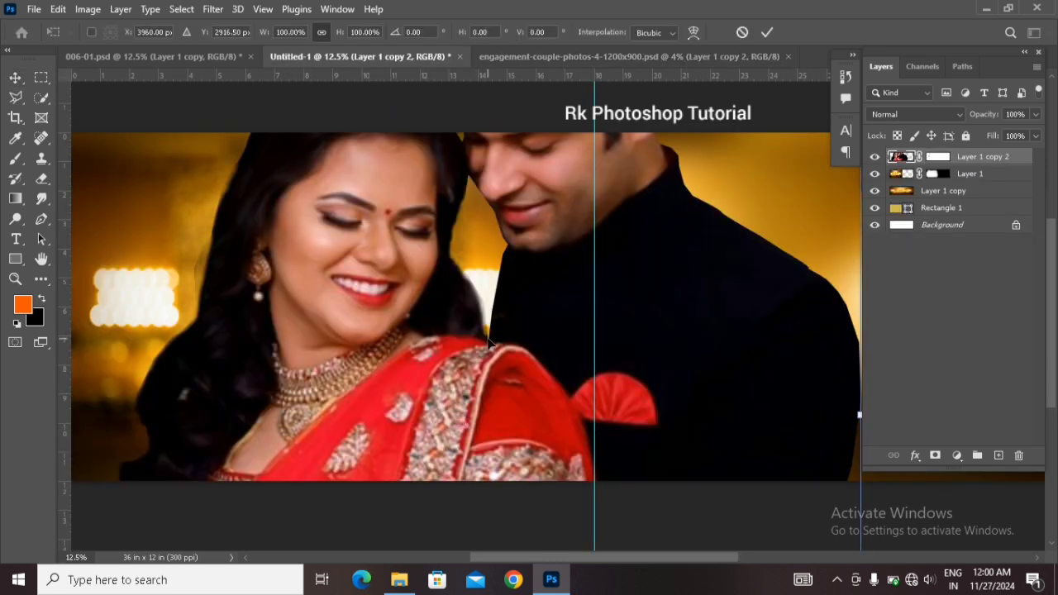
key("ctrl+minus")
scroll(181, 183, "up", 3)
left_click_drag(216, 116, 454, 303)
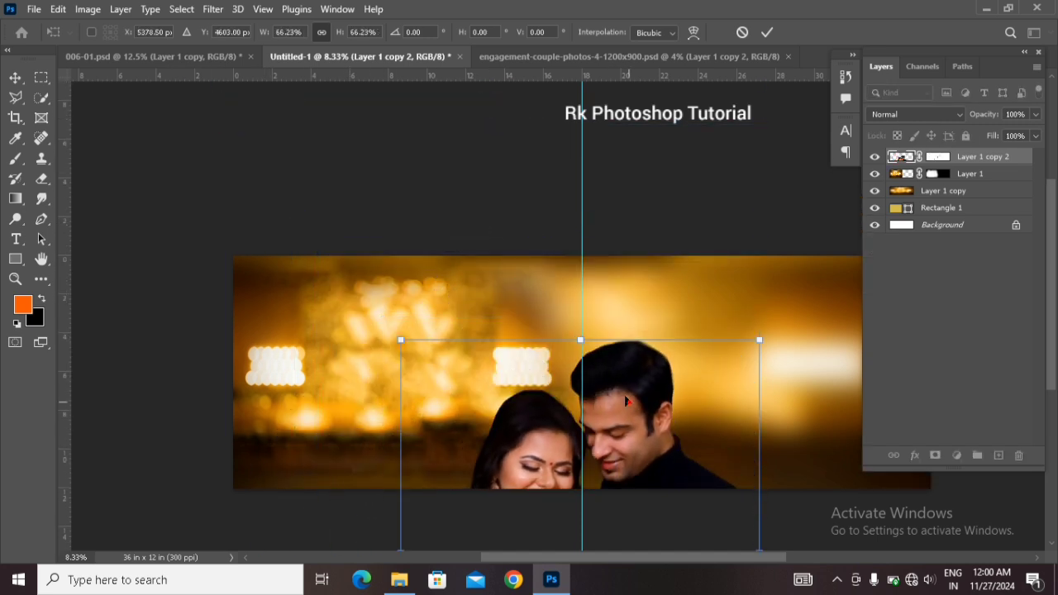
left_click_drag(626, 401, 596, 291)
left_click_drag(729, 230, 621, 385)
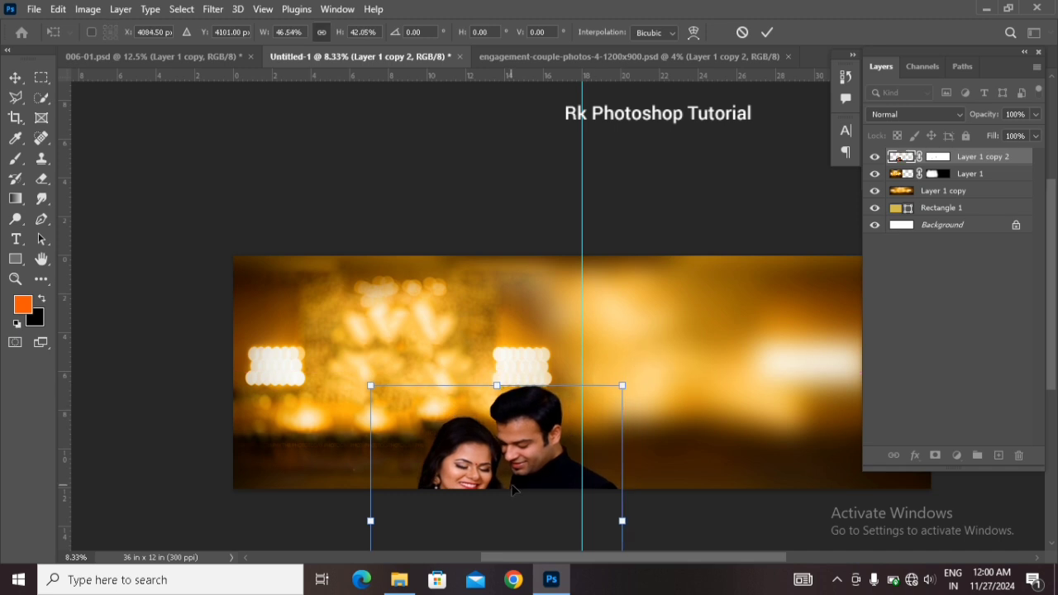
left_click_drag(544, 446, 598, 315)
left_click_drag(683, 381, 521, 313)
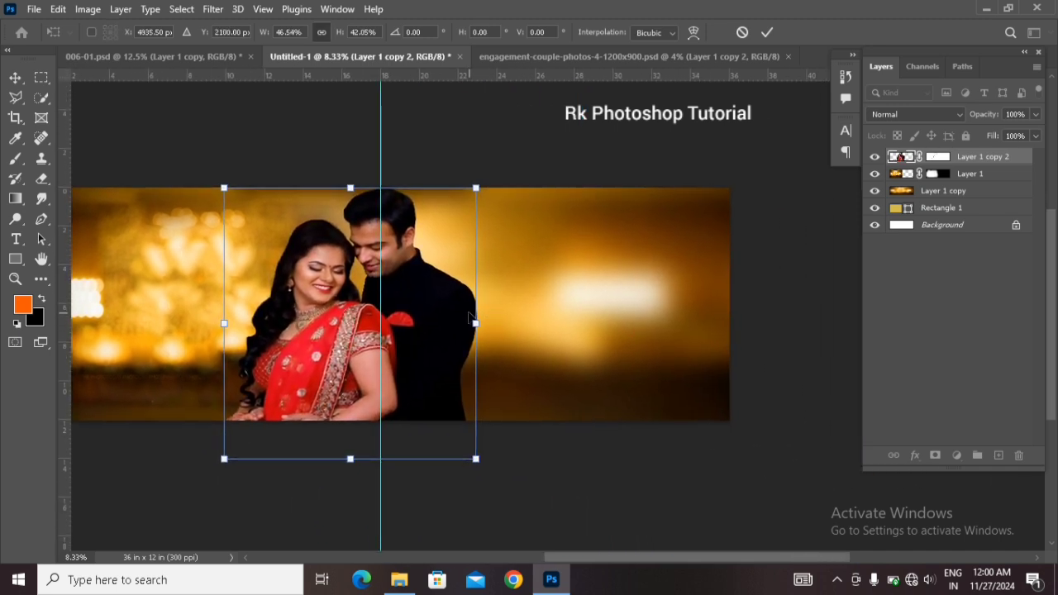
Step: Scale the cut-out couple to about 38.4% by 34.7%, position it on the right page, and align its bottom with the canvas
left_click_drag(476, 460, 403, 422)
key("ctrl+z")
left_click_drag(477, 454, 449, 428)
left_click_drag(418, 357, 547, 348)
mouse_move(578, 413)
left_mouse_down()
mouse_move(584, 427)
mouse_move(584, 418)
left_mouse_up()
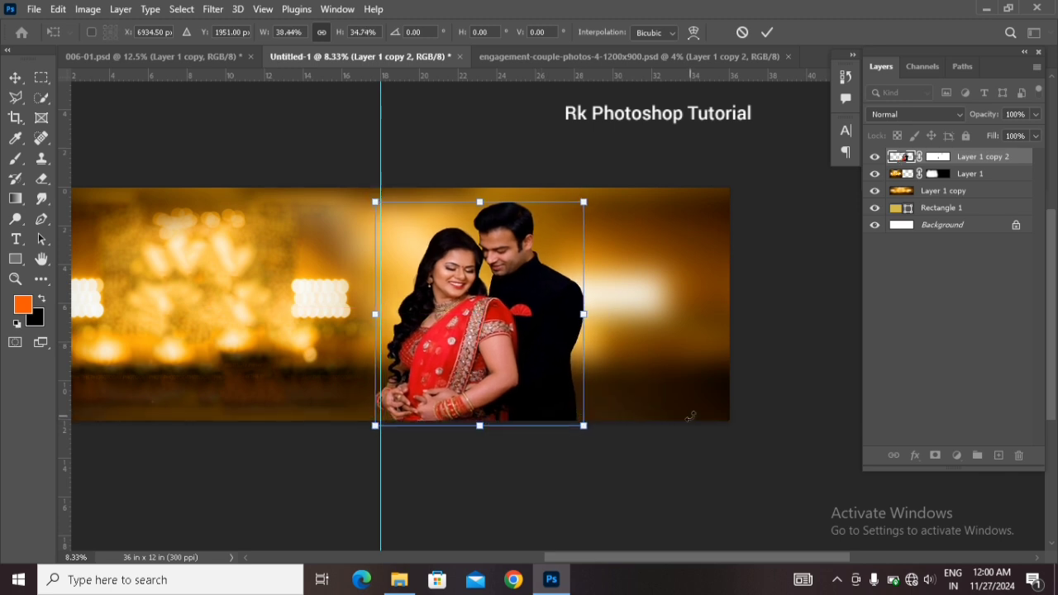
key("Up")
key("Up")
key("Up")
key("Up")
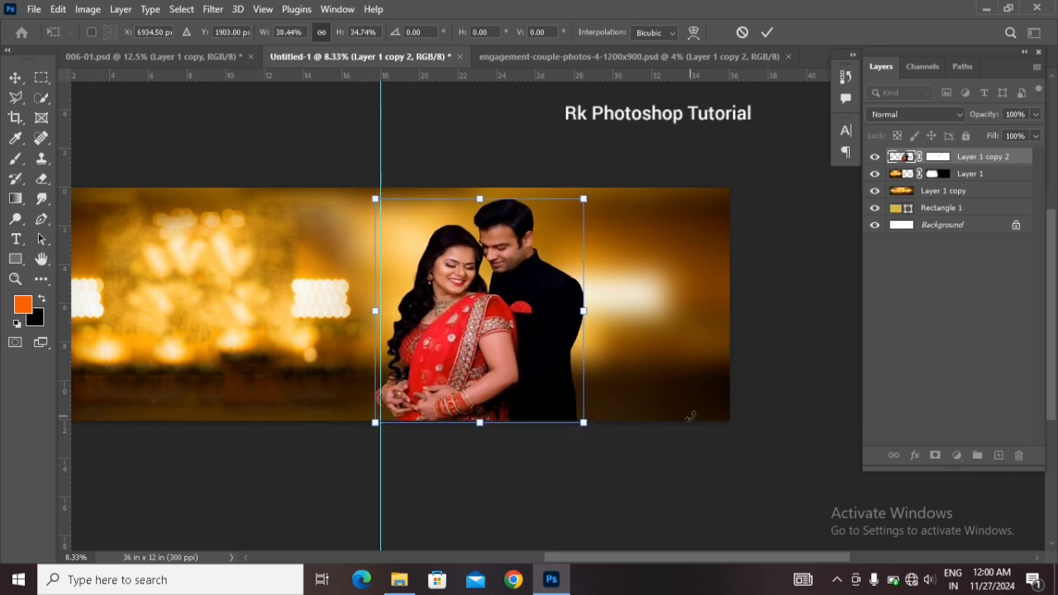
key("Return")
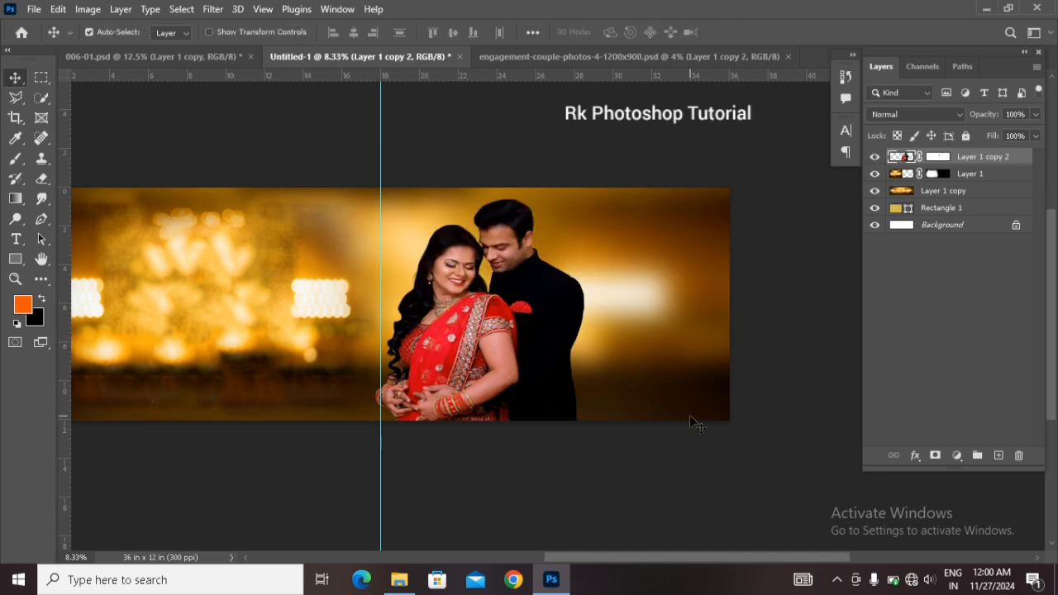
Step: Apply a Levels adjustment to the couple layer, Layer 1 copy 2
key("ctrl+plus")
left_click_drag(436, 406, 461, 397)
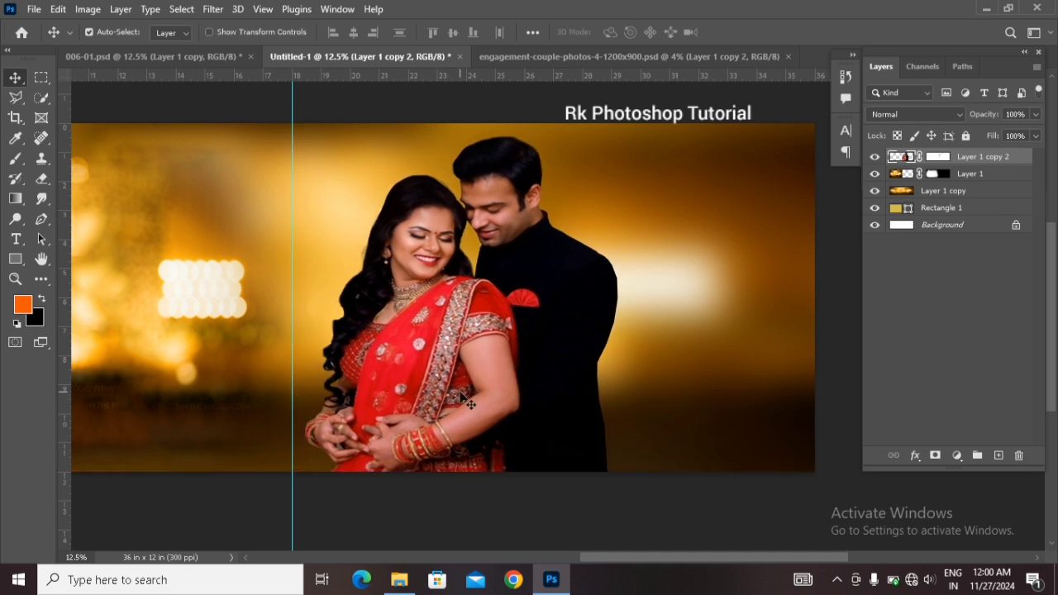
key("ctrl+l")
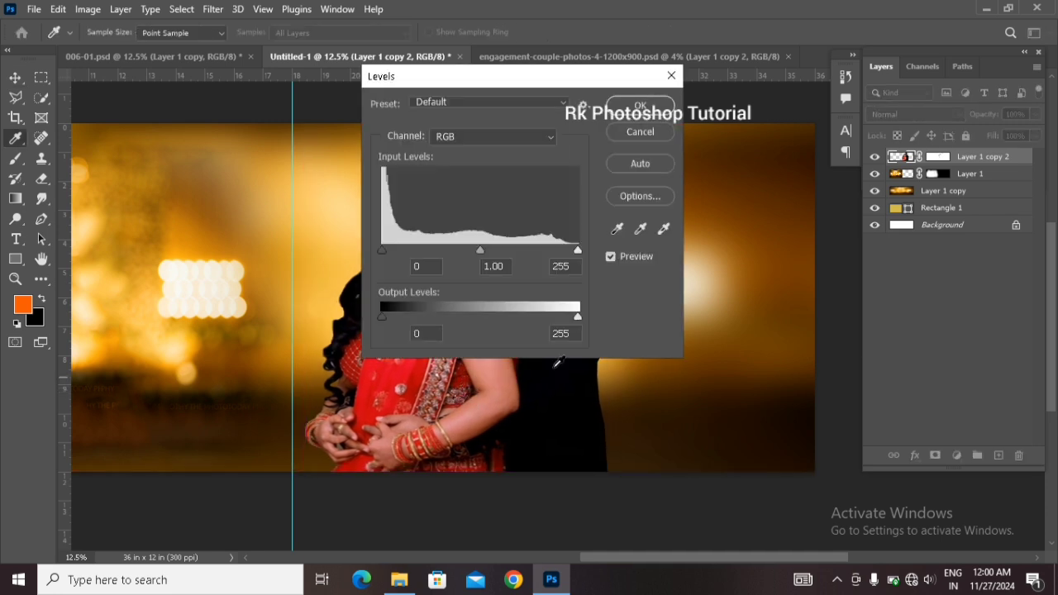
left_click(636, 111)
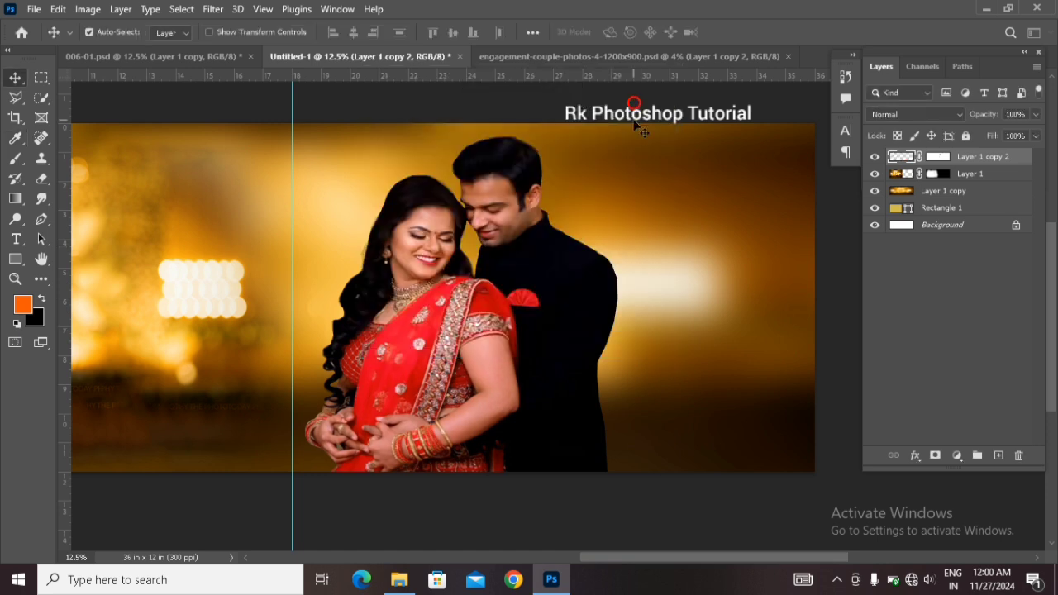
Step: Fade the couple's bottom edge with black on the Layer 1 copy 2 mask, and restore the figures above with white
left_click(943, 156)
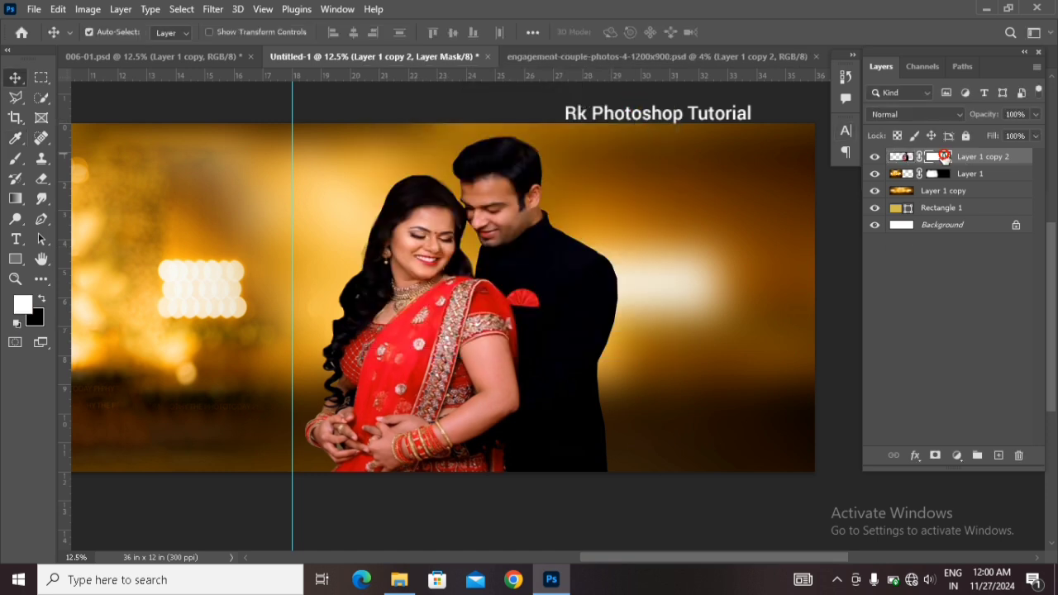
left_click(20, 157)
scroll(484, 487, "down", 2)
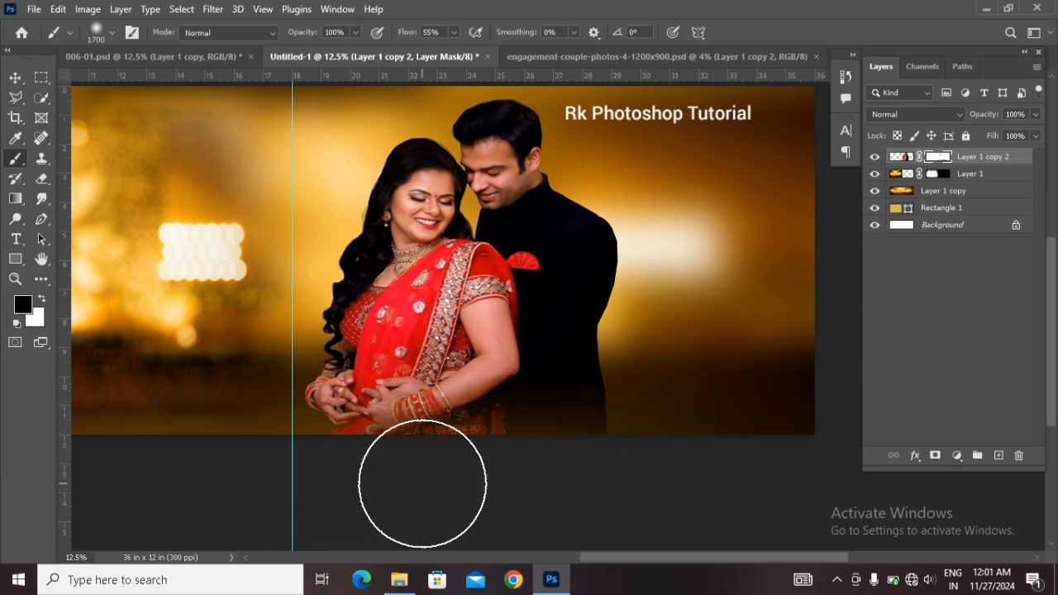
key("bracketright")
key("bracketright")
left_click_drag(300, 468, 690, 456)
key("x")
left_click_drag(617, 353, 262, 365)
left_click(15, 77)
Step: Copy the bokeh lights from Layer 10 of 006-01.psd into Untitled-1, directly above Layer 1
left_click_drag(616, 331, 605, 369)
left_click_drag(736, 560, 755, 560)
left_click(1027, 173)
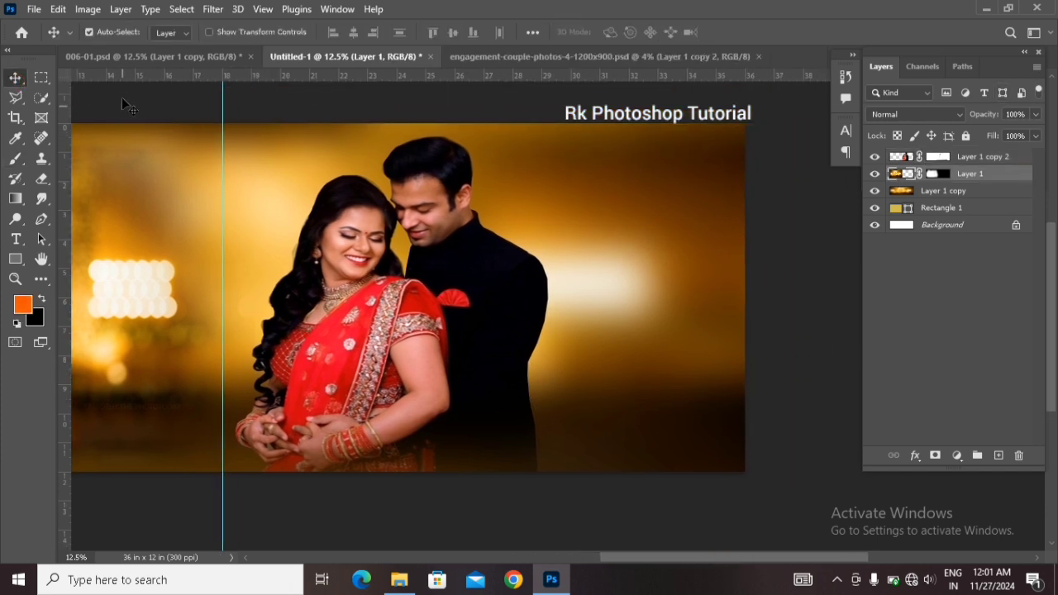
left_click(125, 57)
left_click_drag(472, 506, 639, 293)
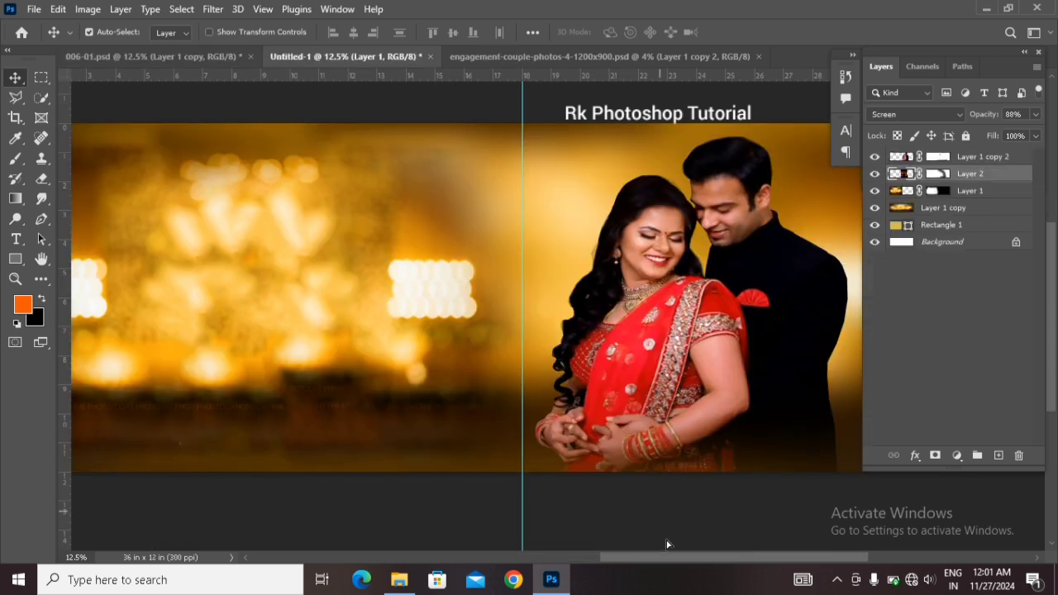
mouse_move(669, 558)
left_mouse_down()
mouse_move(684, 558)
mouse_move(649, 558)
left_mouse_up()
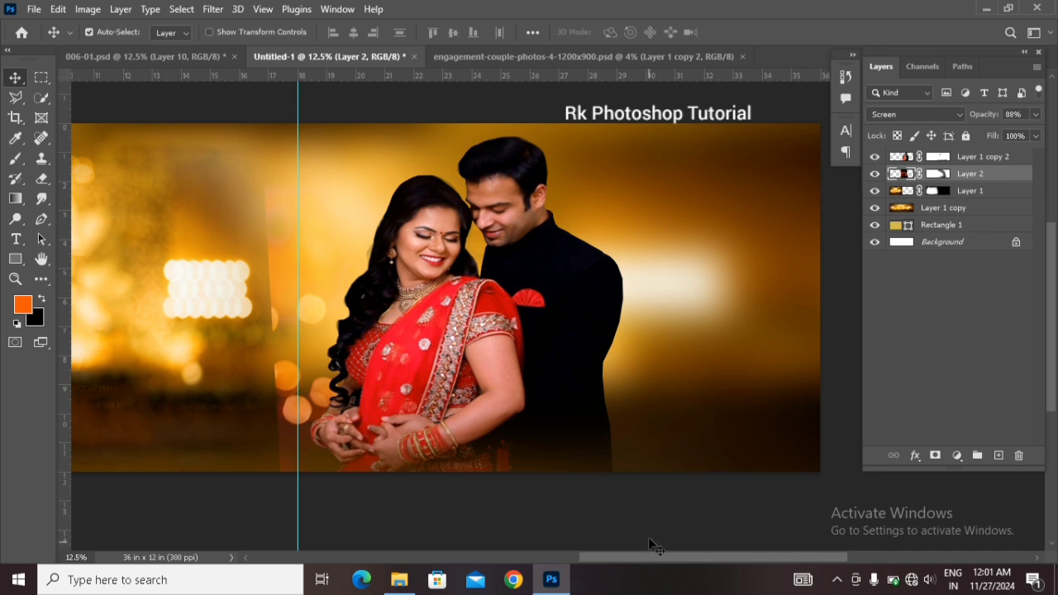
Step: Scale the bokeh lights layer to about 120.8%, flip it horizontally, and position it behind the couple across the centre guide
key("ctrl+t")
left_click_drag(558, 382, 650, 342)
left_click_drag(709, 455, 744, 501)
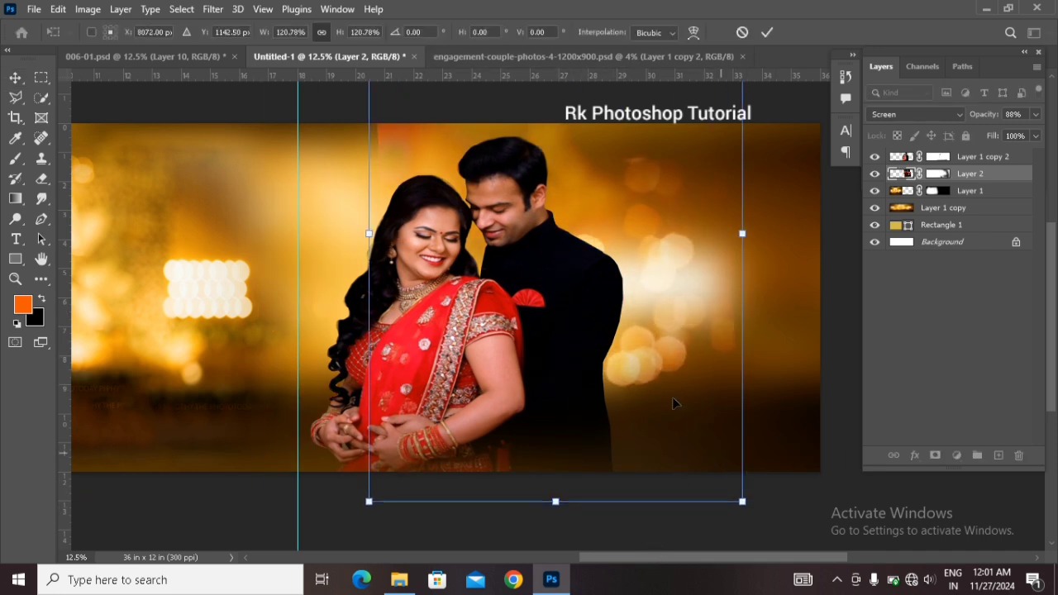
left_click_drag(673, 406, 640, 403)
right_click(630, 340)
left_click(633, 355)
left_click_drag(629, 356, 521, 352)
key("Return")
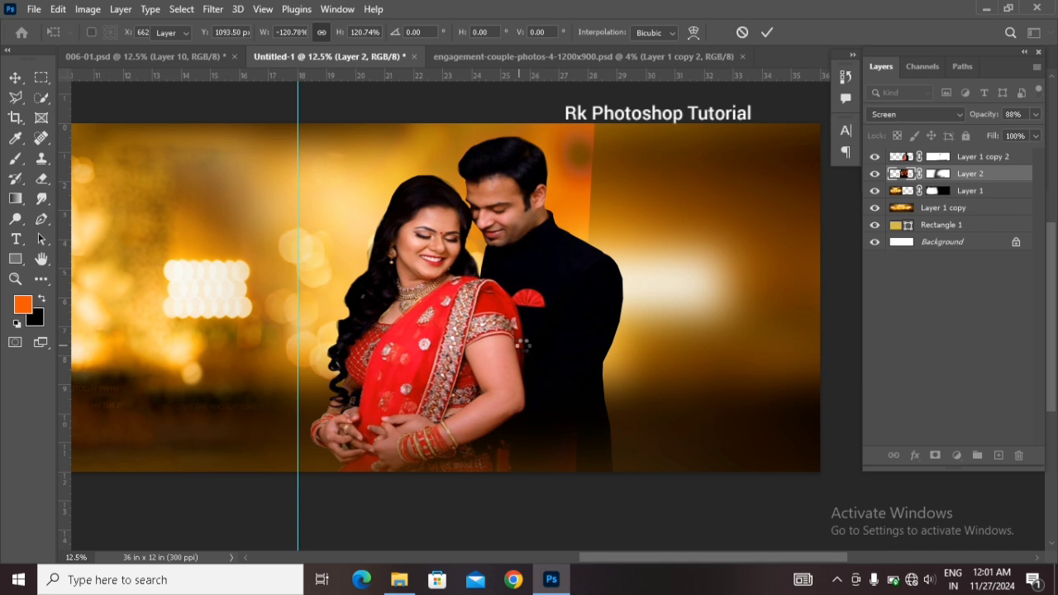
Step: Paint black on the Layer 2 mask to hide the bokeh layer's hard edge beside the groom
left_click(943, 176)
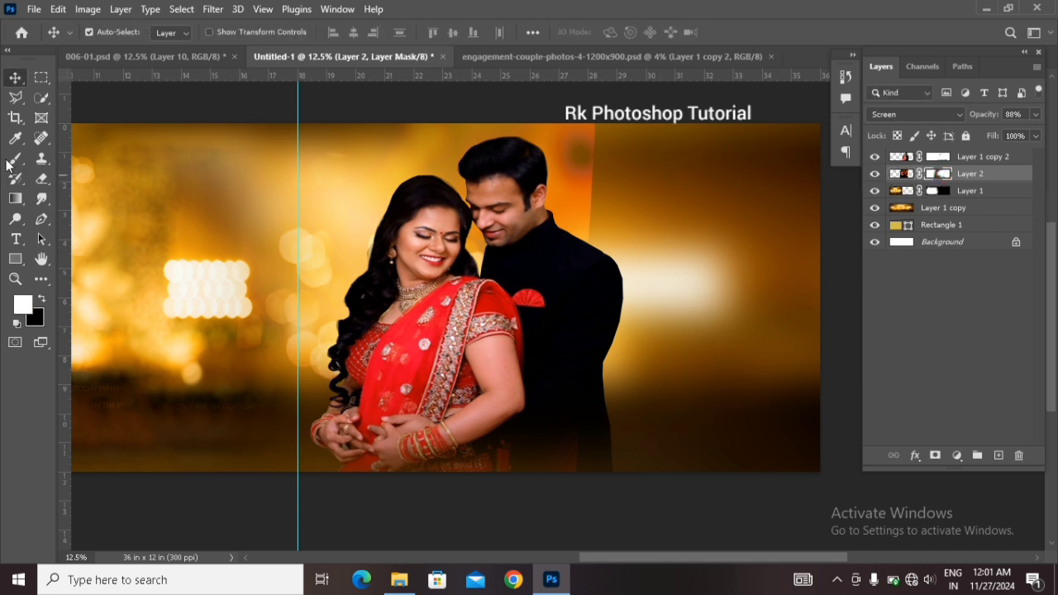
key("b")
key("x")
mouse_move(631, 145)
left_mouse_down()
mouse_move(630, 211)
mouse_move(584, 95)
mouse_move(577, 286)
mouse_move(562, 142)
mouse_move(596, 398)
mouse_move(572, 439)
left_mouse_up()
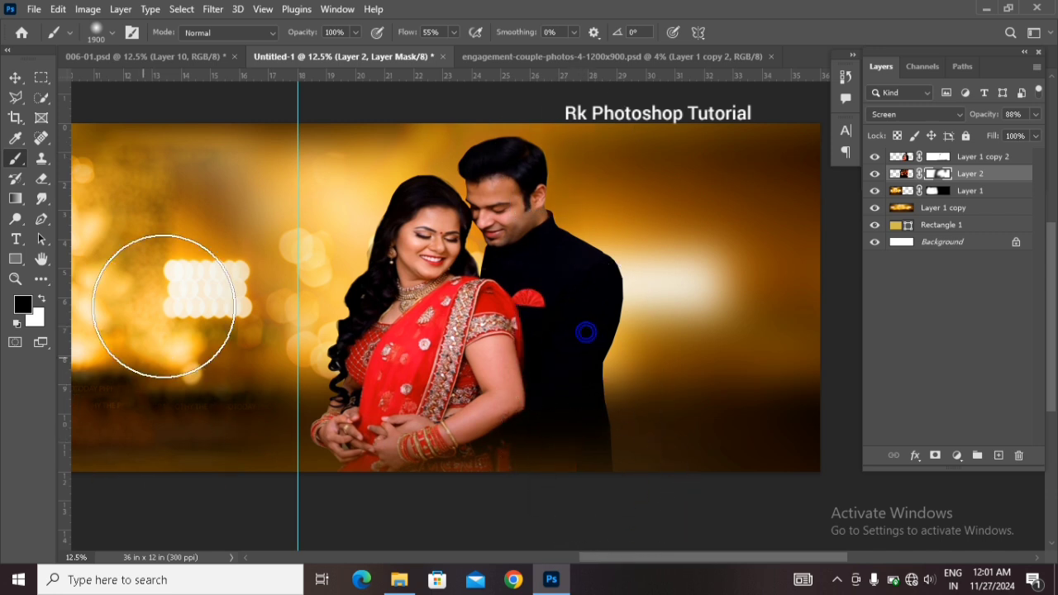
left_click_drag(189, 488, 190, 495)
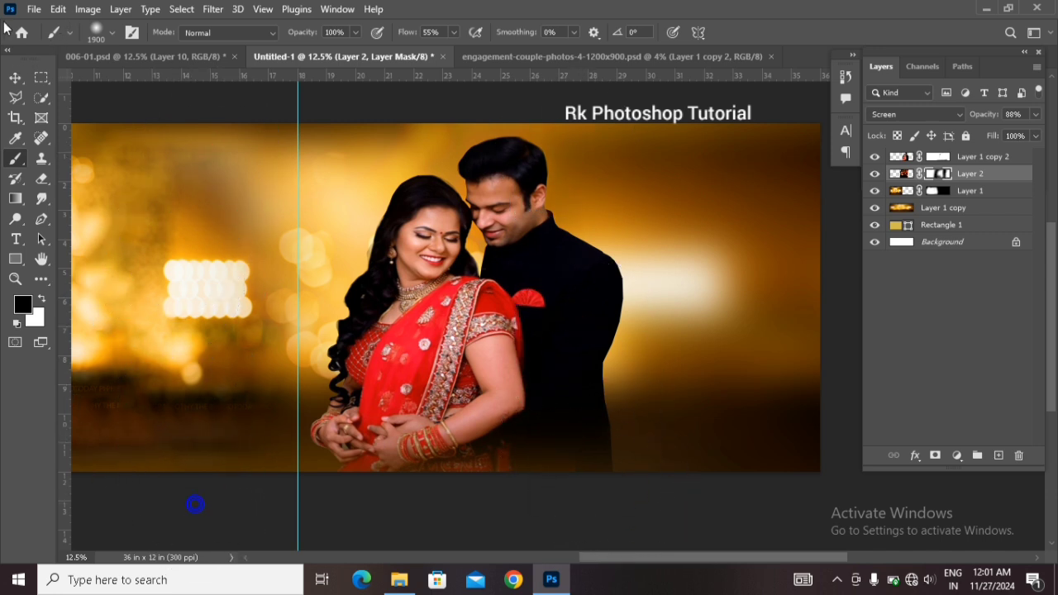
left_click(19, 80)
Step: Paint white on the Layer 1 copy 2 mask to restore the lower part of the bride's saree
left_click(942, 158)
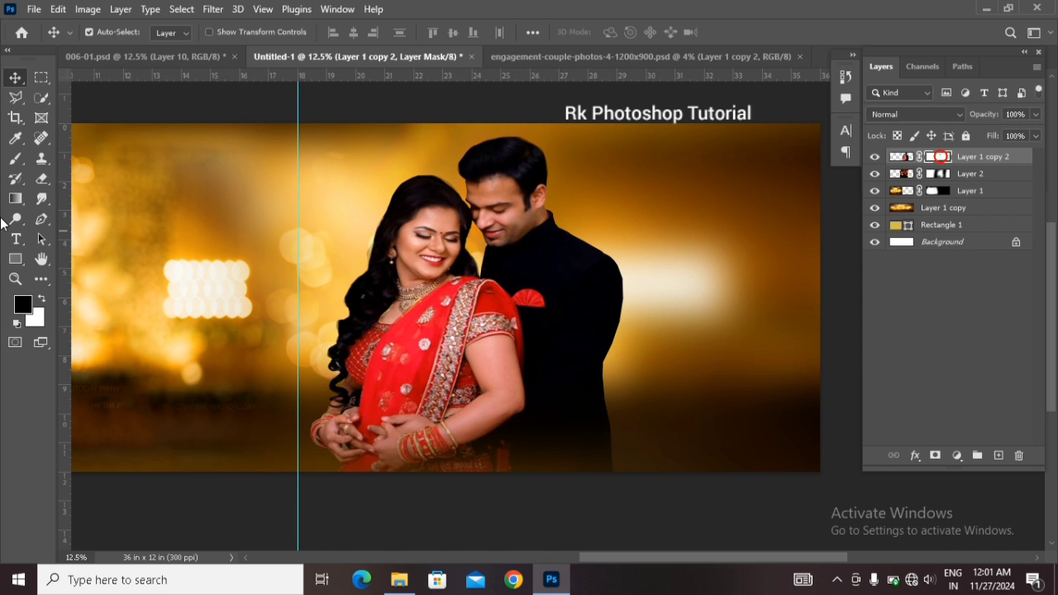
left_click(15, 159)
mouse_move(432, 410)
left_mouse_down()
mouse_move(474, 411)
mouse_move(371, 427)
mouse_move(570, 414)
mouse_move(379, 430)
mouse_move(350, 405)
mouse_move(496, 377)
left_mouse_up()
key("x")
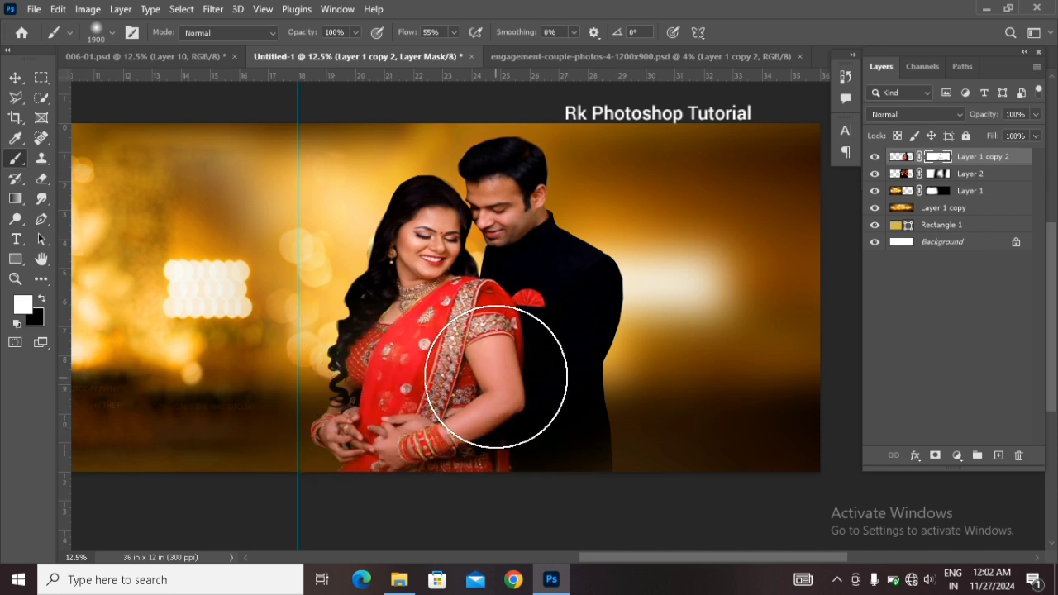
key("v")
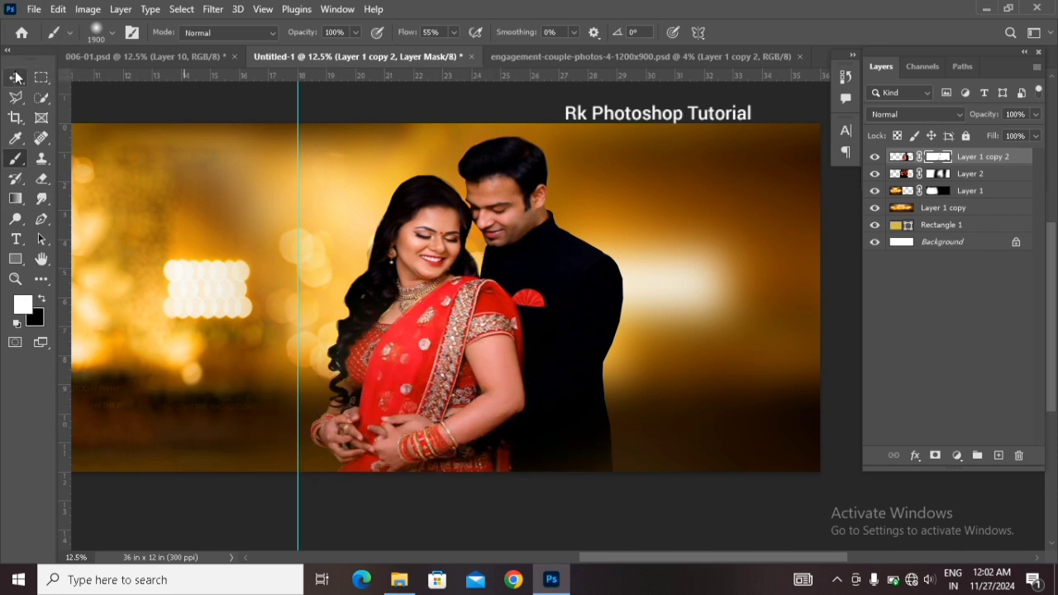
Step: Copy the bride's portrait from engagement-couple-photos-9.jpg into Untitled-1
left_click_drag(601, 559, 625, 554)
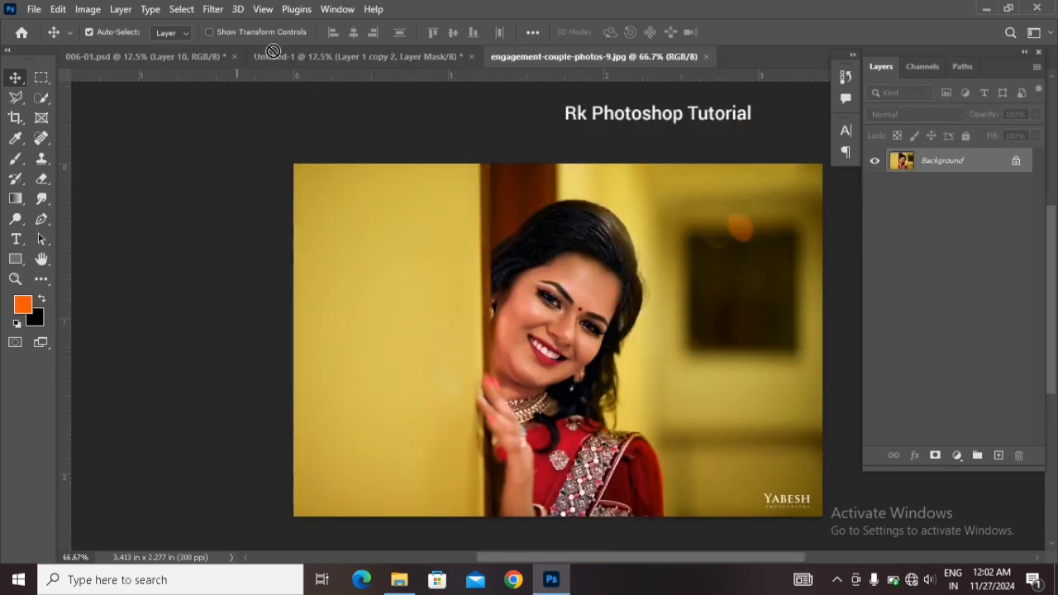
left_click_drag(273, 51, 705, 345)
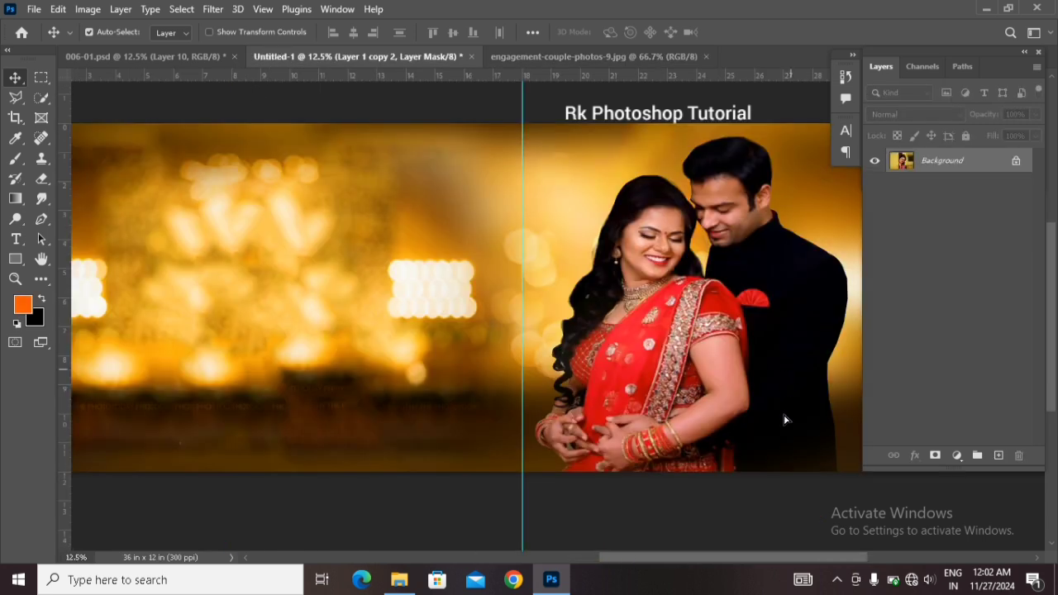
left_click_drag(785, 420, 785, 420)
left_click_drag(707, 558, 740, 559)
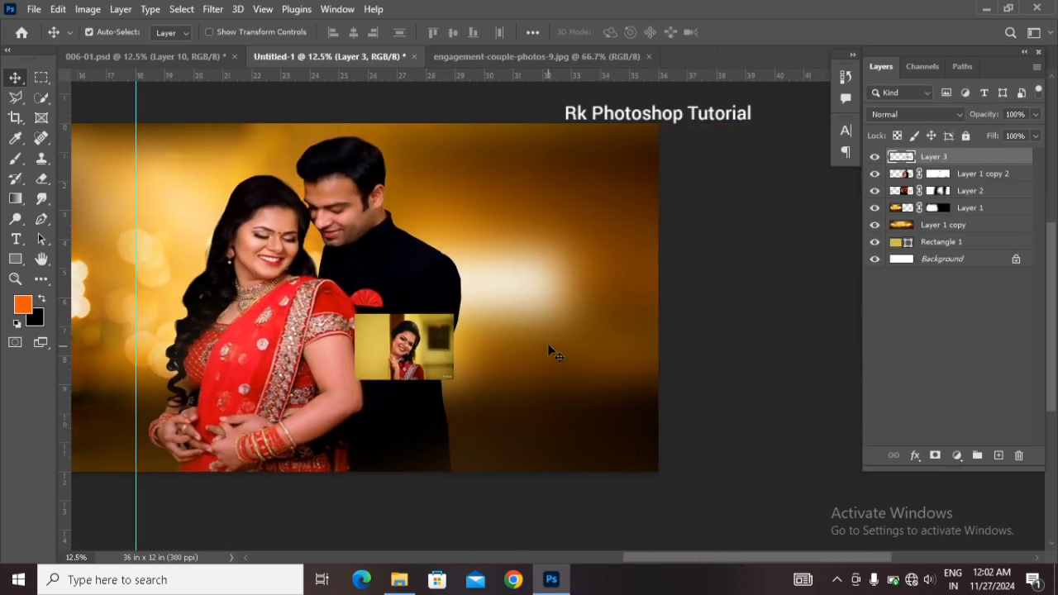
Step: Enlarge the bride's portrait to fill the height of the right page, and place its layer below Layer 1 copy 2
key("ctrl+t")
left_click_drag(457, 315, 646, 185)
left_click_drag(373, 364, 513, 318)
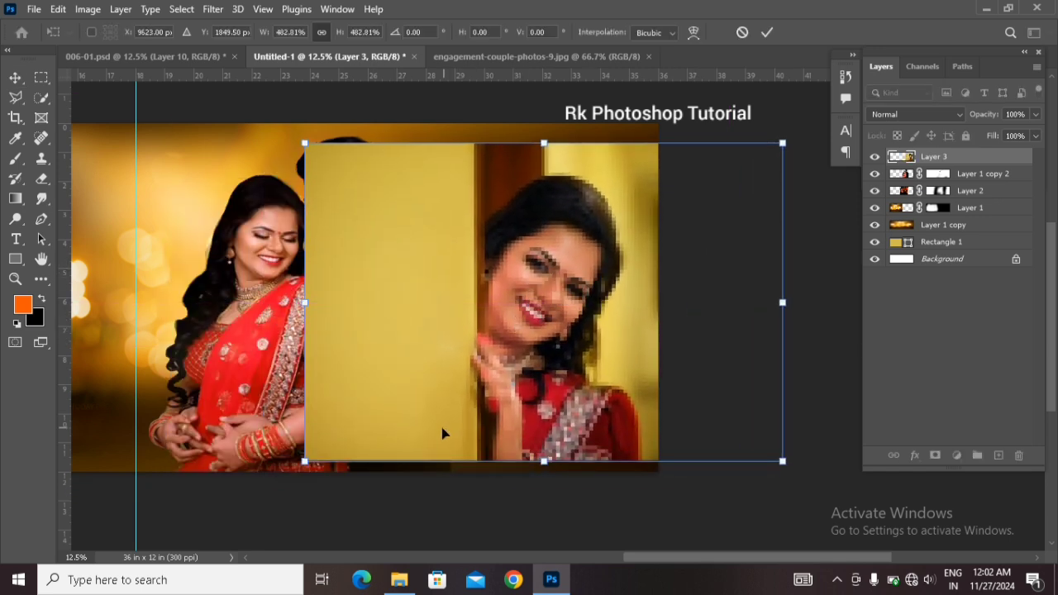
left_click_drag(303, 459, 264, 466)
key("Return")
mouse_move(975, 157)
left_mouse_down()
mouse_move(983, 207)
mouse_move(983, 169)
left_mouse_up()
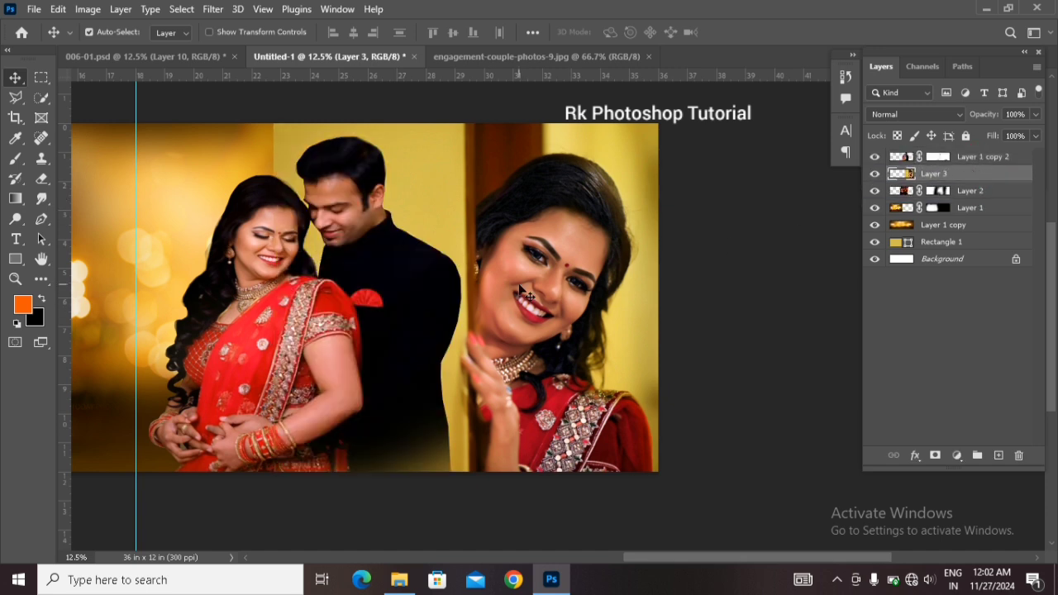
Step: Narrow the couple layer slightly from its right side and nudge it toward the bride's portrait
left_click(361, 243)
key("ctrl+t")
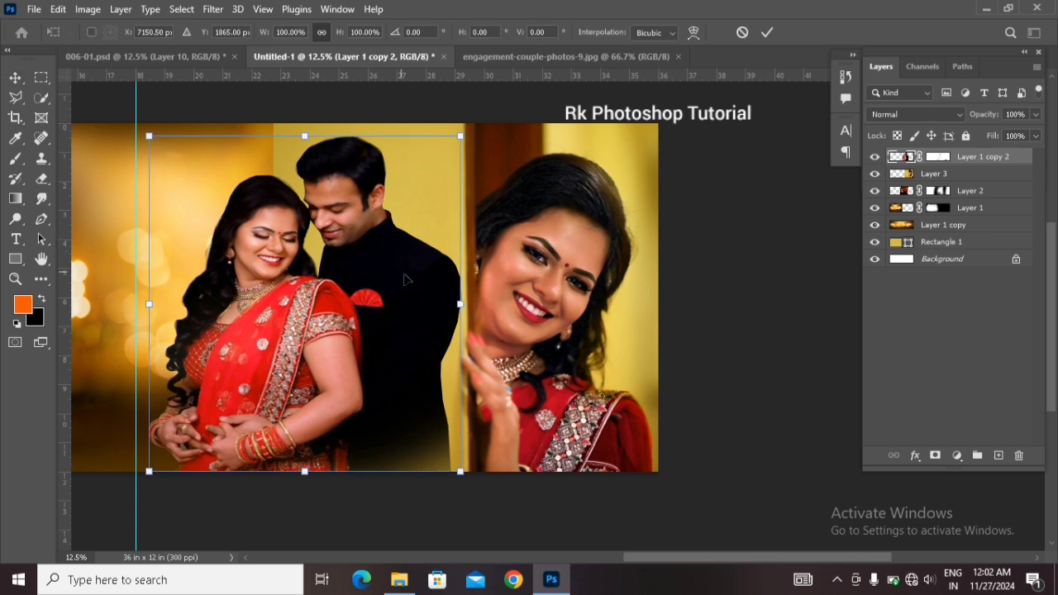
left_click_drag(461, 307, 446, 307)
key("Return")
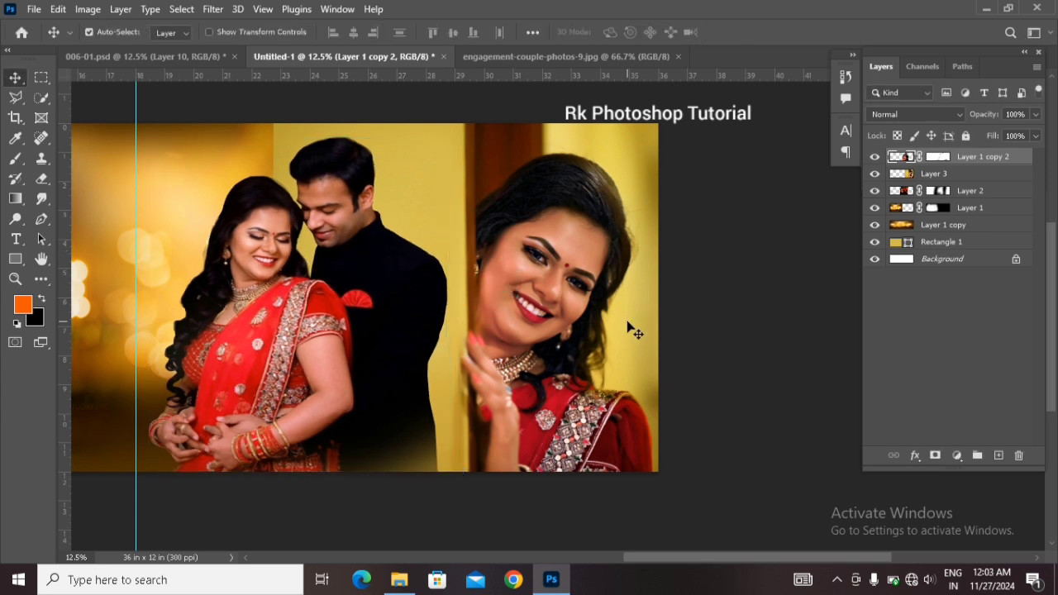
key("shift+Right")
key("shift+Right")
key("shift+Right")
key("shift+Right")
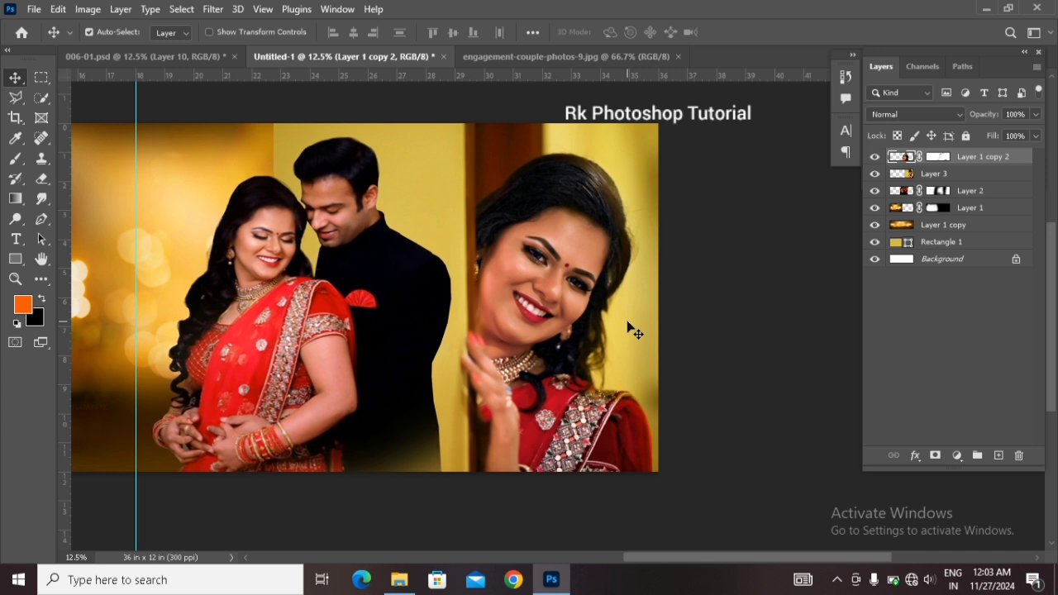
left_click(615, 312)
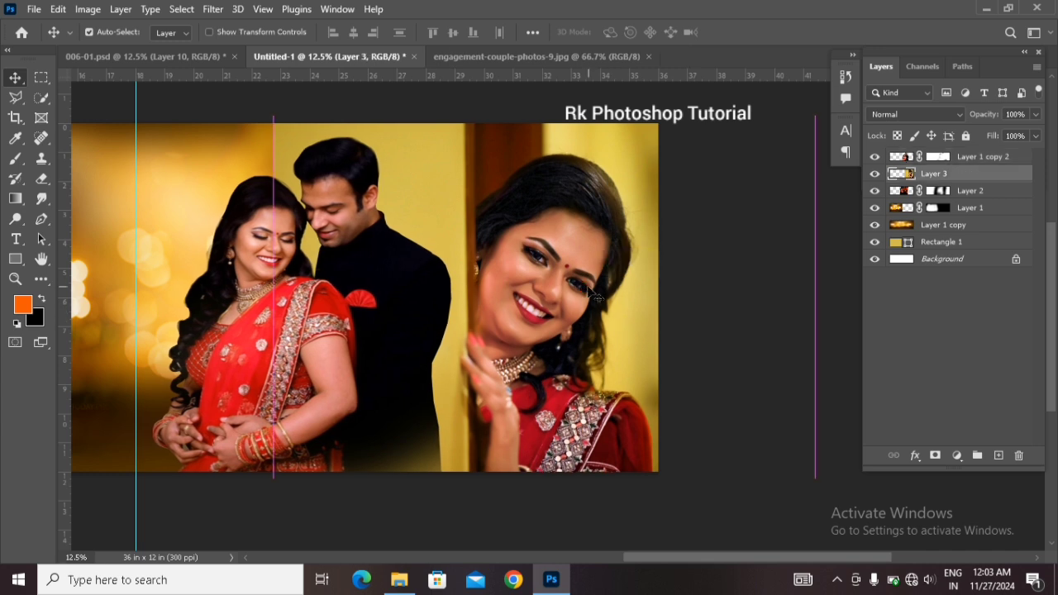
Step: Scale the couple layer to 94.36% and lower it until its bottom meets the canvas edge
left_click(368, 296)
key("ctrl+t")
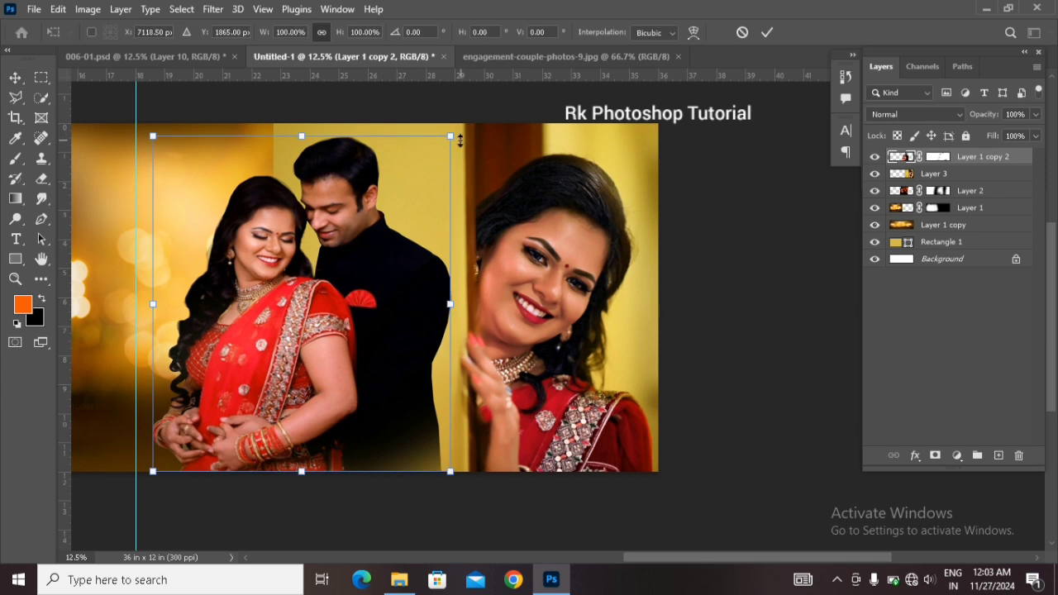
mouse_move(444, 143)
left_mouse_down()
mouse_move(431, 143)
mouse_move(442, 146)
left_mouse_up()
key("Down")
key("Down")
key("Down")
key("Down")
key("Down")
key("Down")
key("Down")
key("Down")
key("Down")
key("Down")
key("Down")
key("Down")
key("Down")
key("Down")
key("Down")
key("Down")
key("Down")
key("Down")
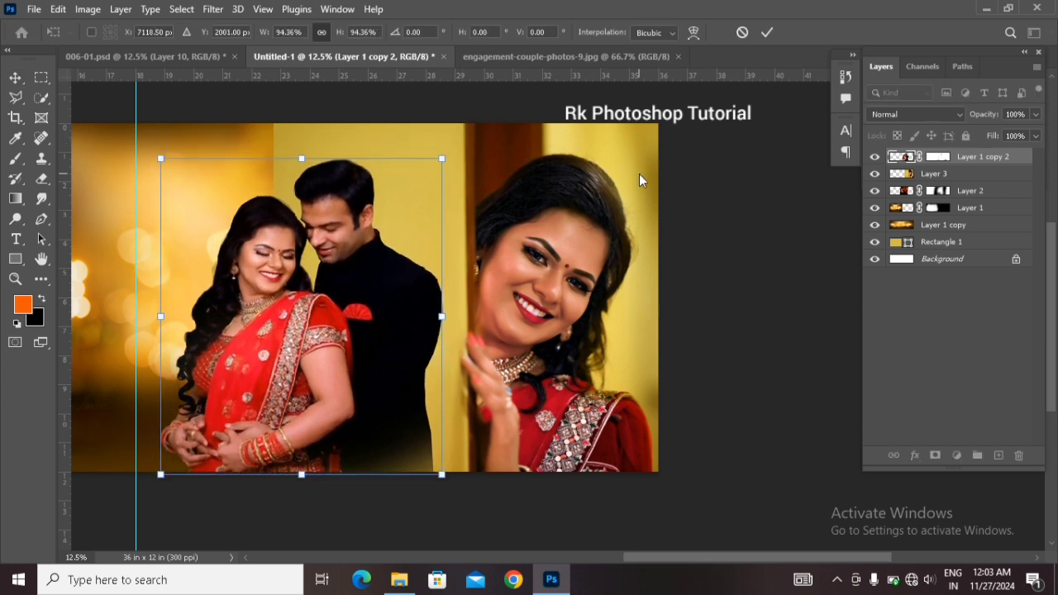
key("Return")
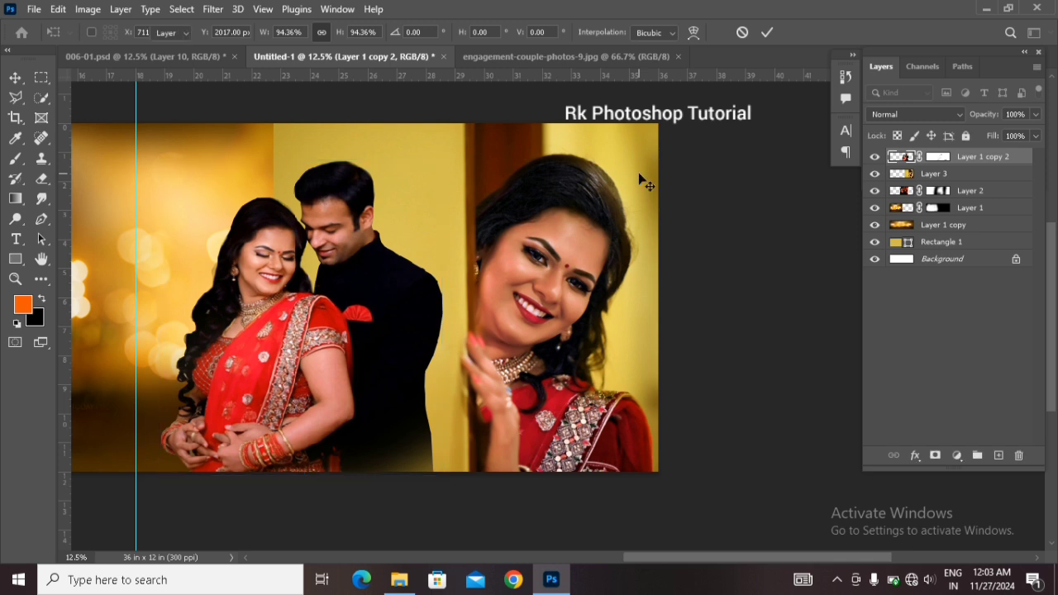
Step: Add a layer mask to Layer 3 and paint black with the 1900 px soft brush to hide the yellow wall behind the couple
left_click(565, 261)
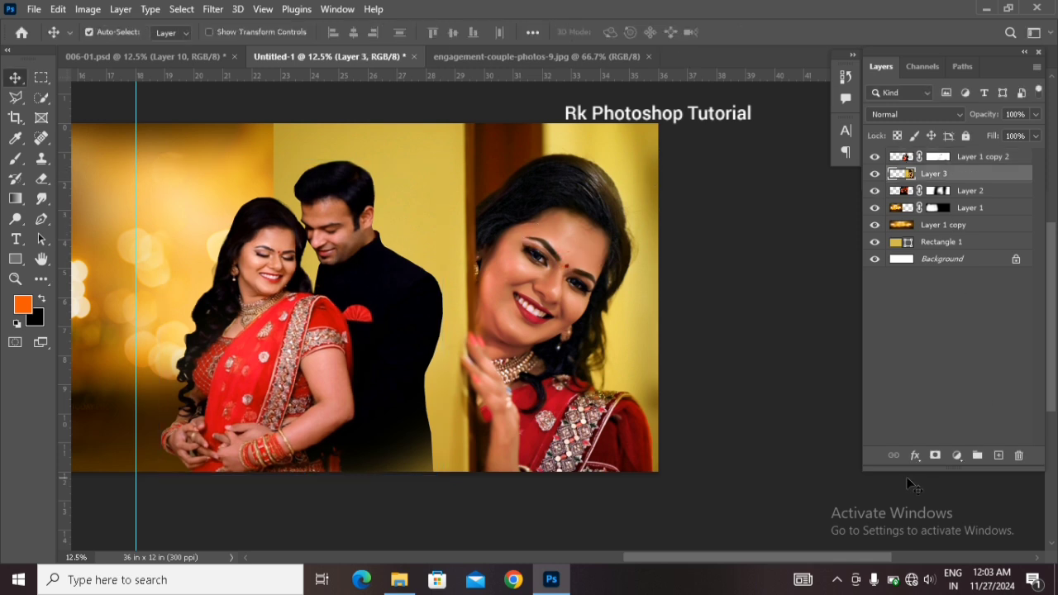
left_click(933, 456)
left_click(15, 158)
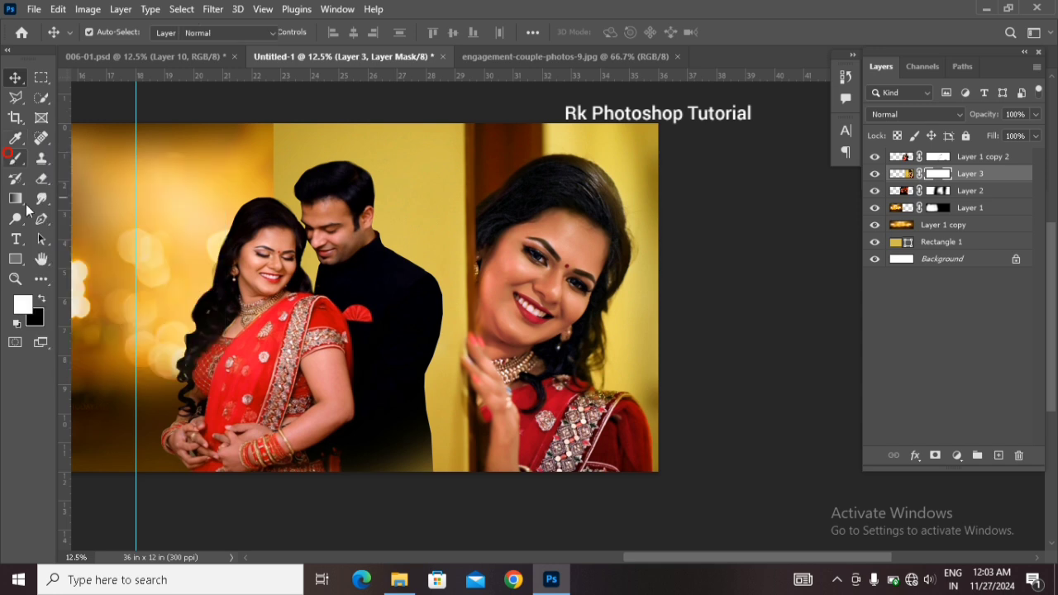
left_click(41, 299)
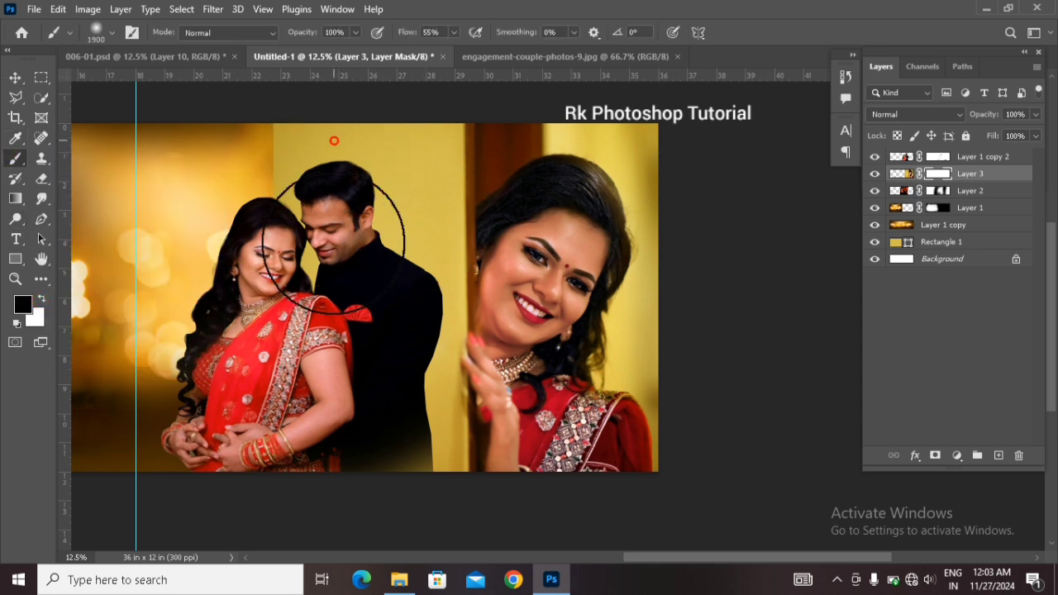
mouse_move(302, 166)
left_mouse_down()
mouse_move(305, 192)
mouse_move(378, 158)
mouse_move(385, 144)
mouse_move(398, 447)
mouse_move(389, 528)
mouse_move(359, 189)
left_mouse_up()
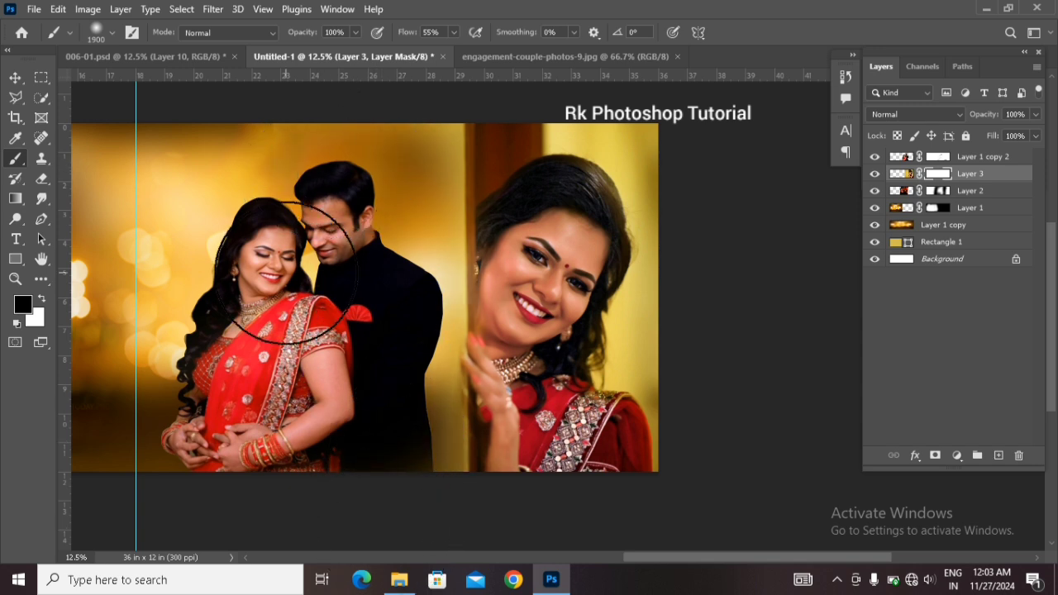
Step: Reduce the brush to 1200 px and fade the wall edges around the bride's portrait on Layer 3's mask
key("bracketleft")
key("bracketleft")
key("bracketleft")
key("bracketleft")
key("bracketleft")
key("bracketleft")
key("bracketleft")
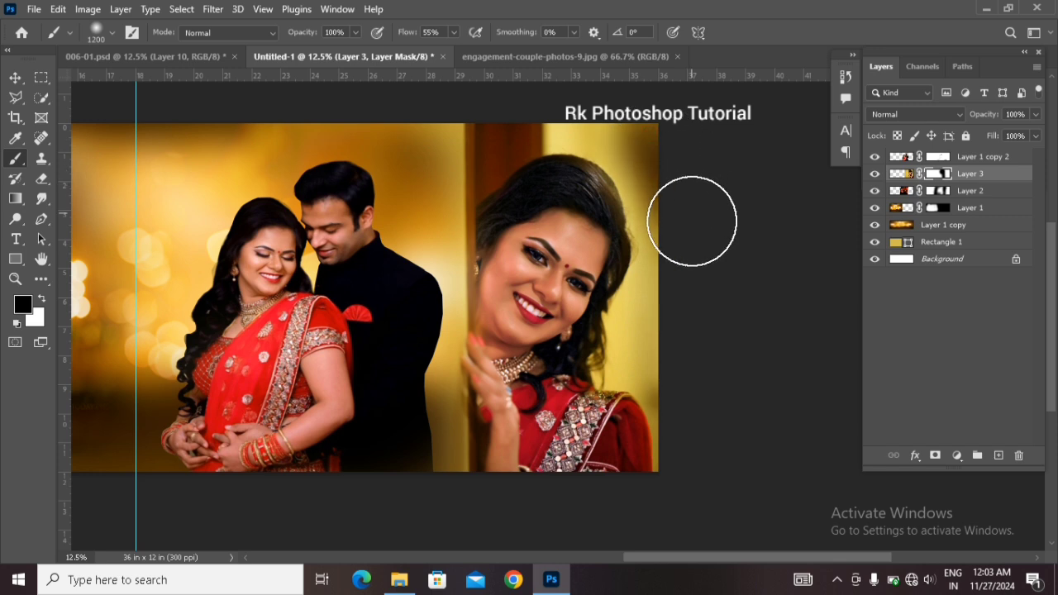
scroll(686, 331, "up", 3)
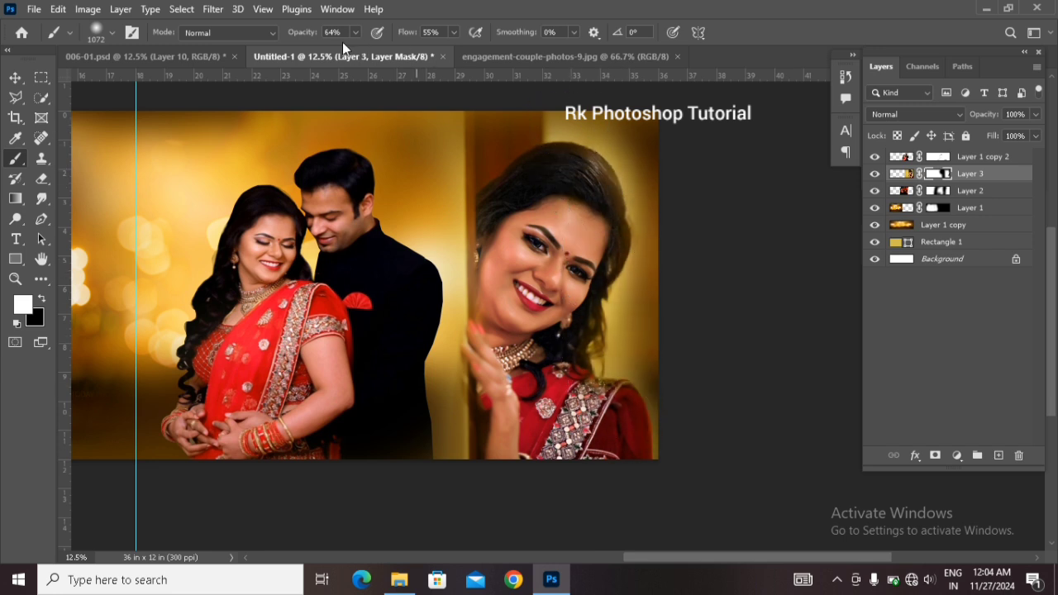
Step: Set the brush opacity to 45% and paint white on Layer 3's mask to restore the bride's hair, face and hand
key("Return")
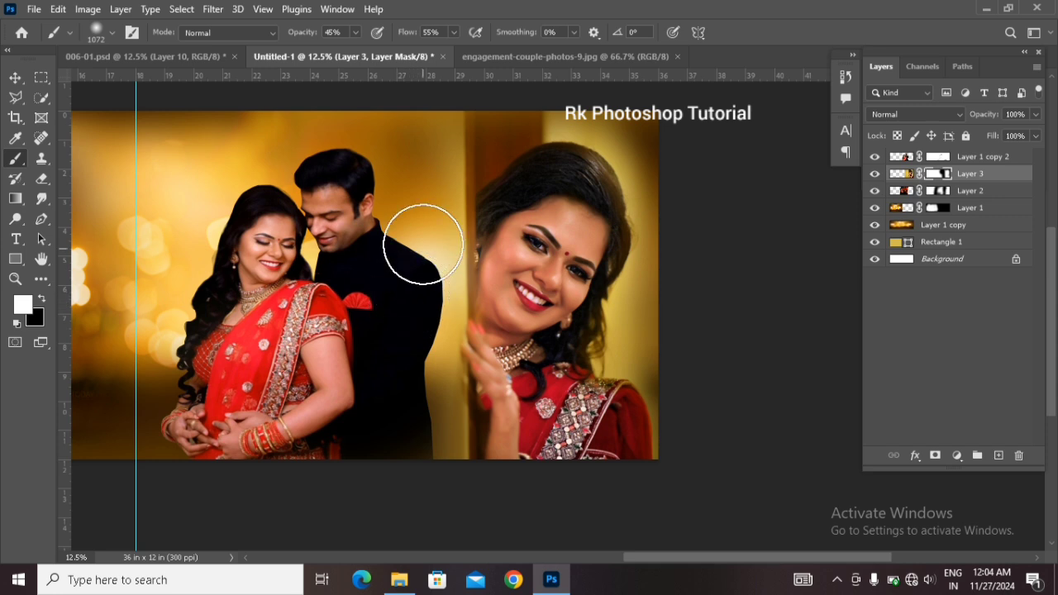
left_click(502, 135)
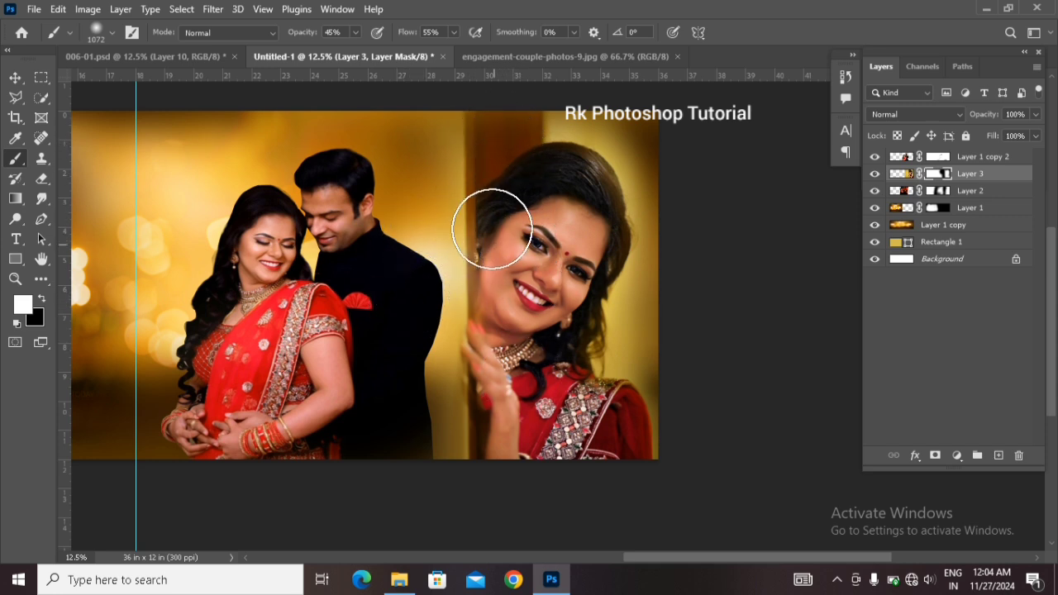
left_click(508, 263)
left_click(515, 240)
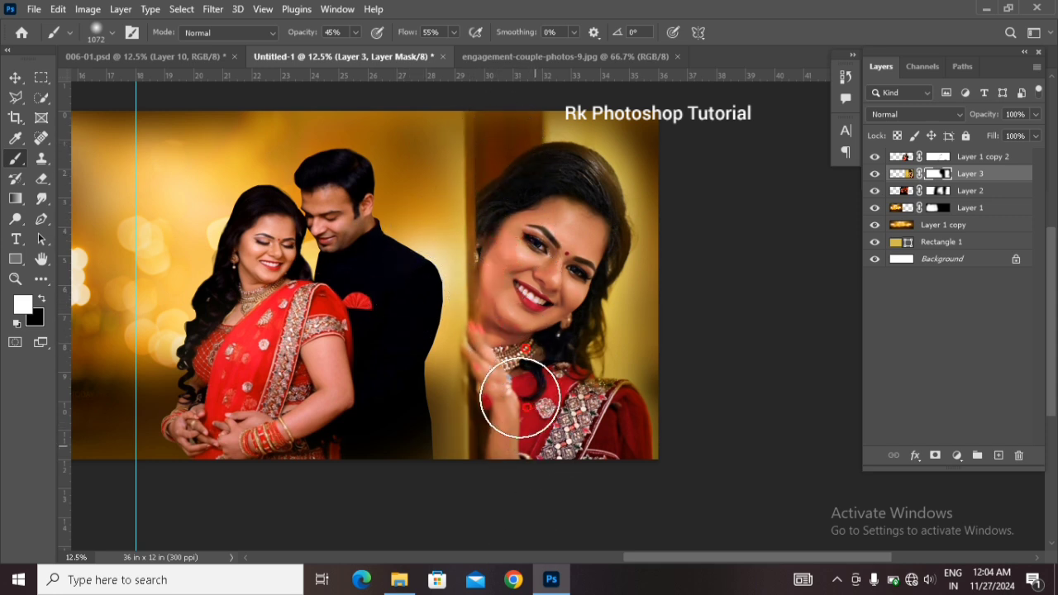
left_click(23, 77)
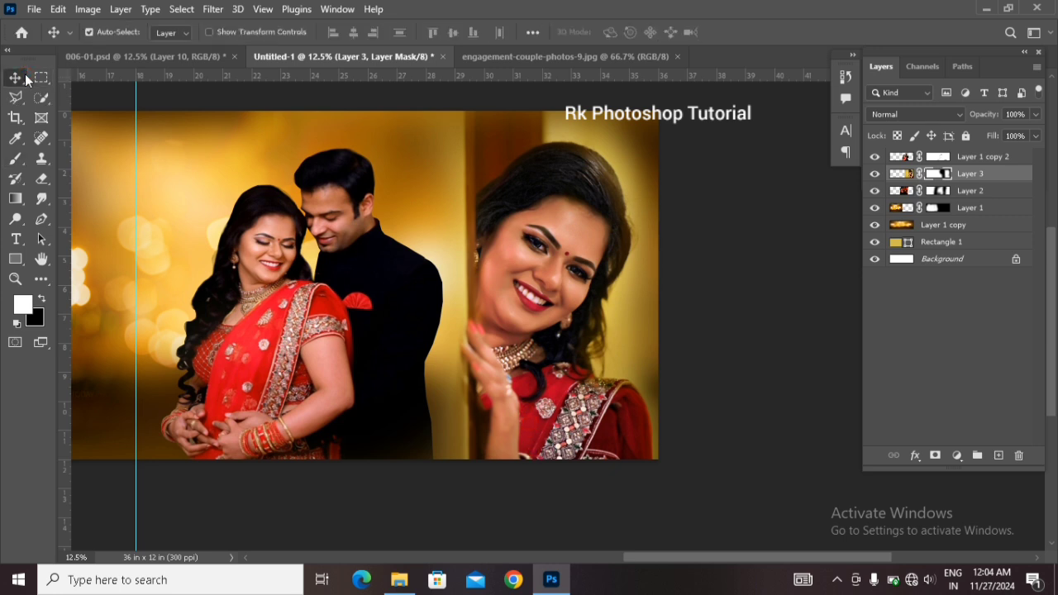
Step: Brighten the bride's portrait image on Layer 3 with a Levels adjustment
scroll(700, 486, "up", 1)
left_click_drag(677, 561, 640, 555)
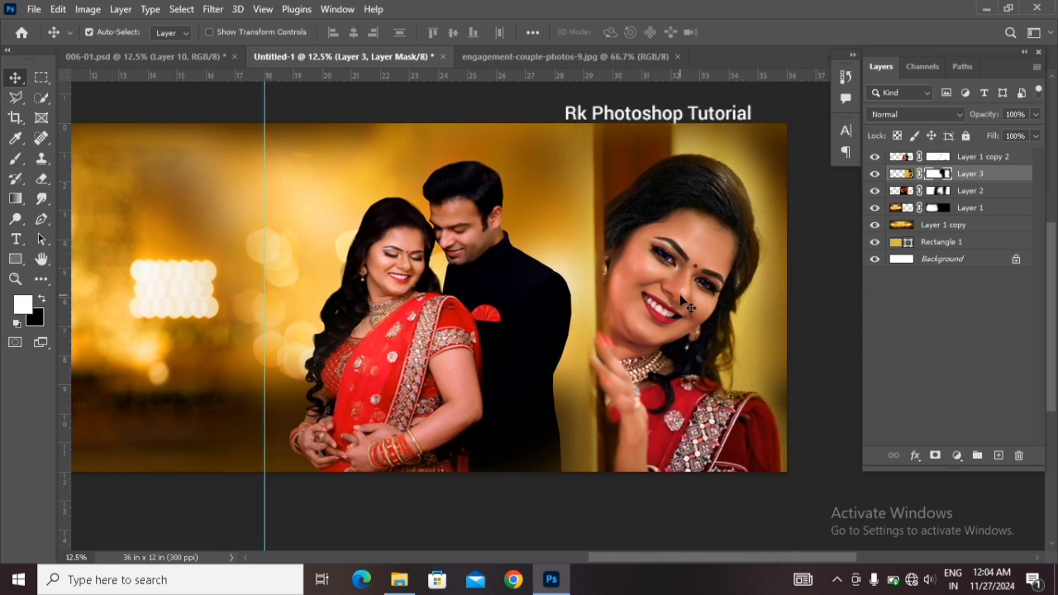
left_click(902, 174)
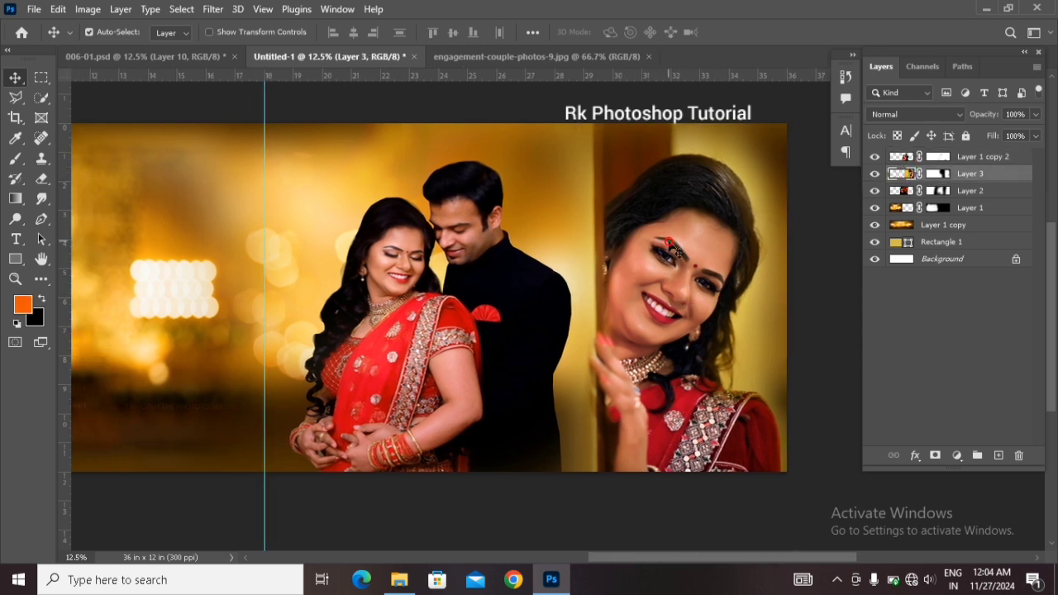
key("ctrl+l")
left_click_drag(578, 250, 565, 253)
left_click(640, 107)
key("v")
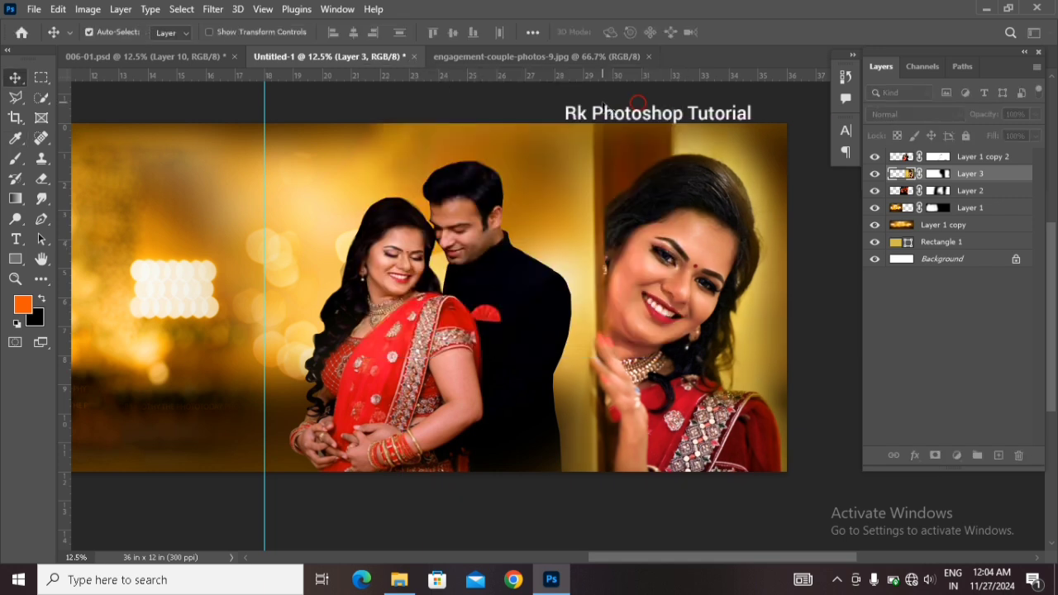
left_click(13, 79)
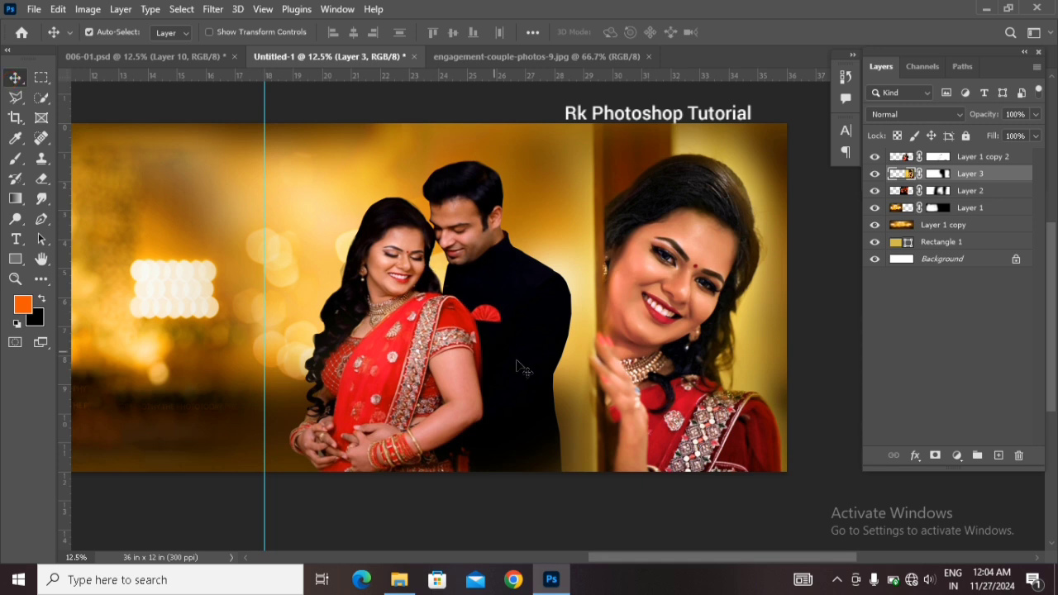
Step: Copy the cut-out couple from engagement-couple-photos-5.psd into Untitled-1 above Layer 1 copy 2
scroll(697, 569, "left", 5)
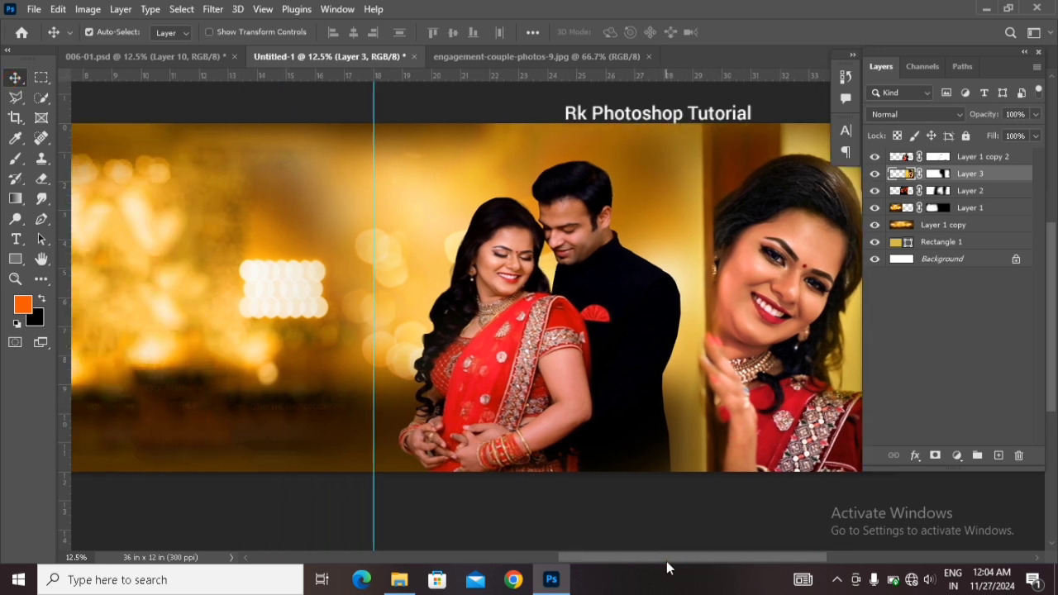
scroll(602, 562, "left", 7)
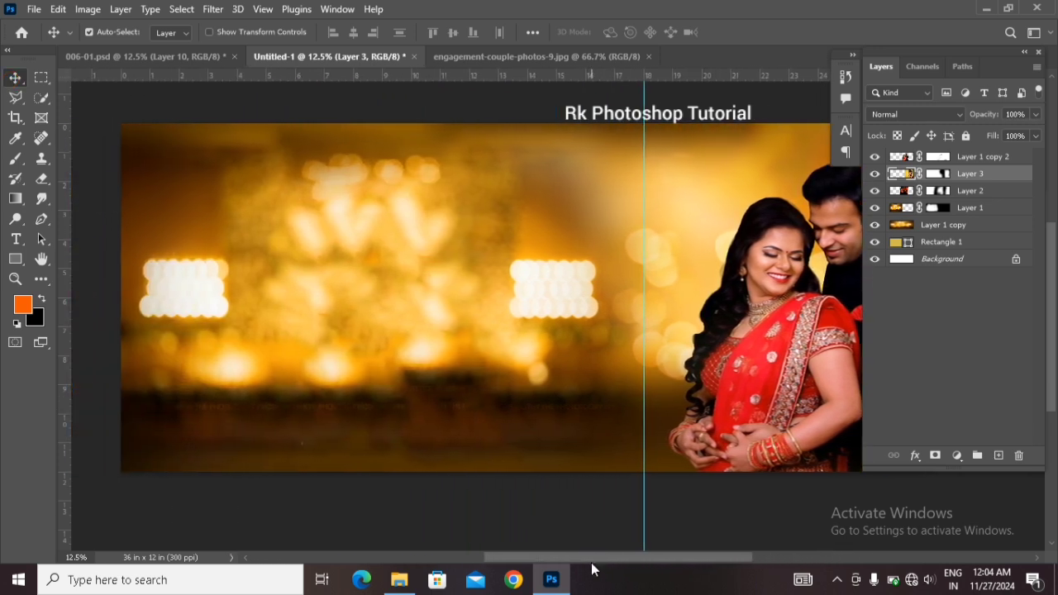
left_click(1020, 157)
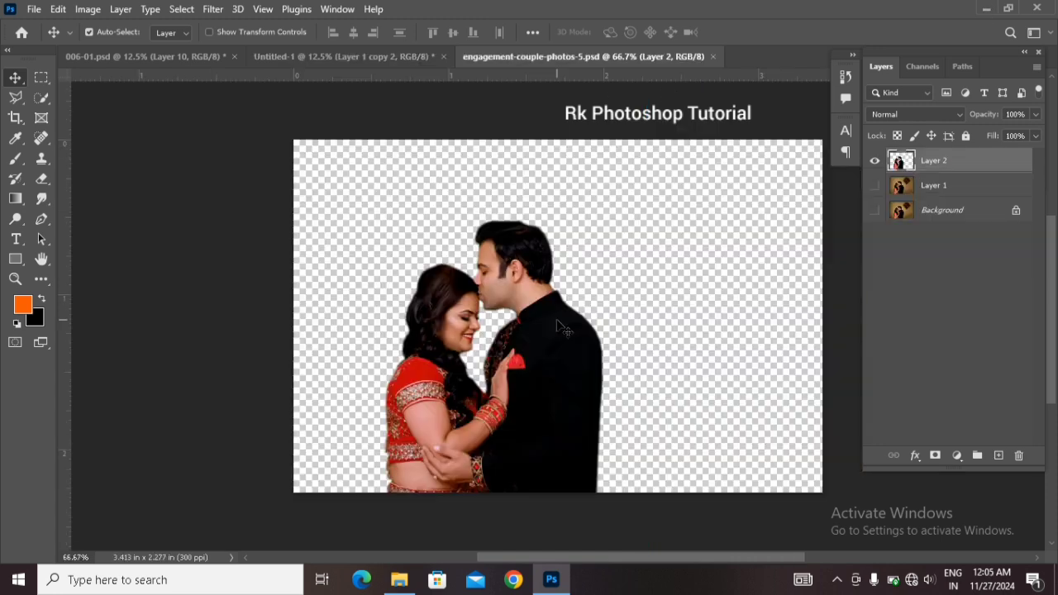
left_click_drag(556, 382, 596, 255)
Step: Scale the new couple layer to about 624% and place it at the outer side of the left page, reaching the canvas bottom
key("ctrl+t")
left_click_drag(420, 422, 478, 363)
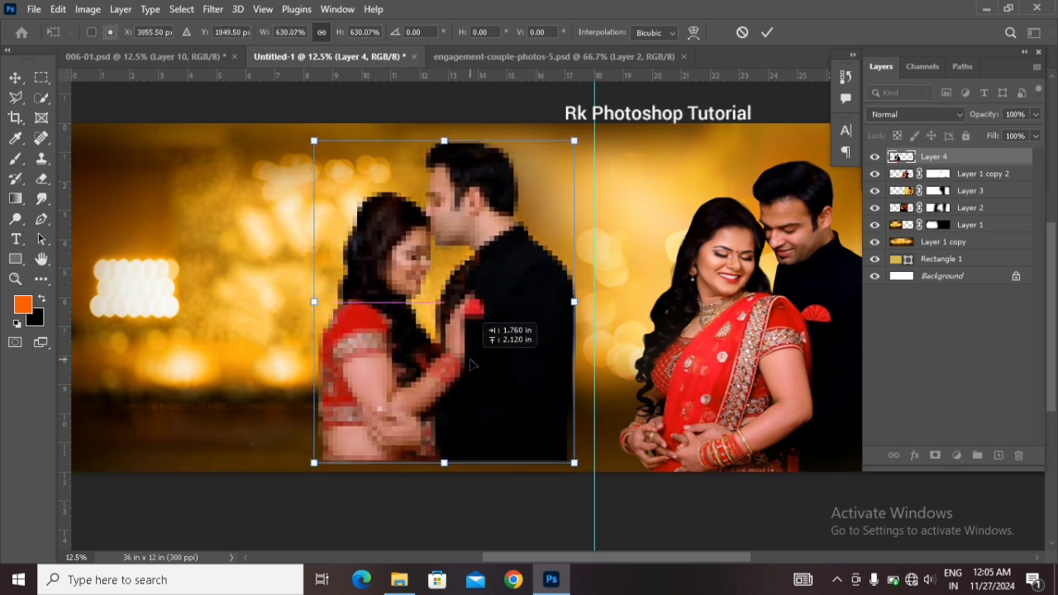
left_click_drag(578, 460, 586, 477)
scroll(499, 418, "left", 2)
left_click_drag(558, 390, 336, 395)
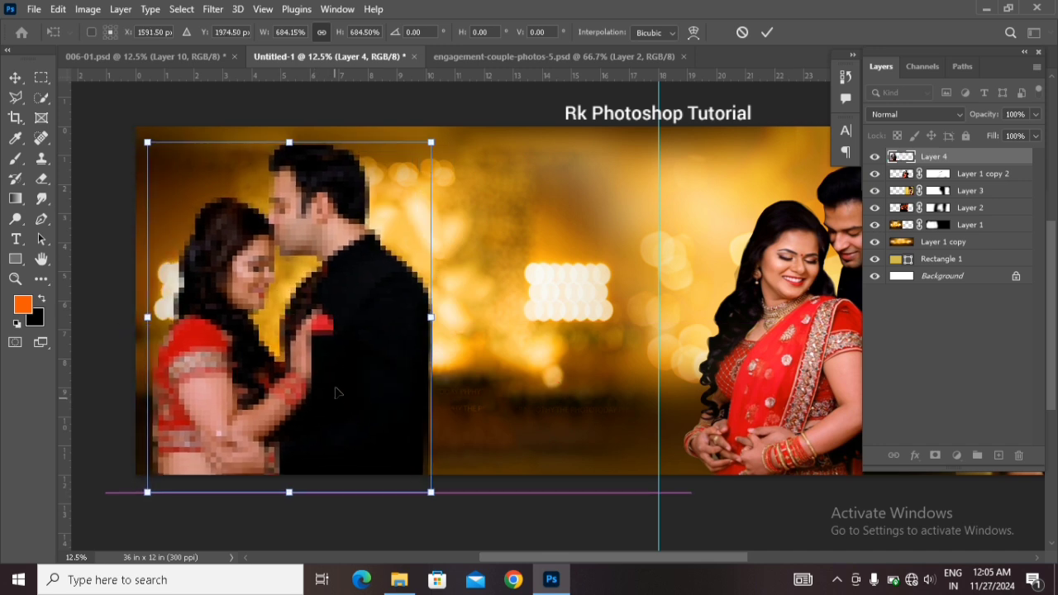
left_click_drag(433, 143, 418, 158)
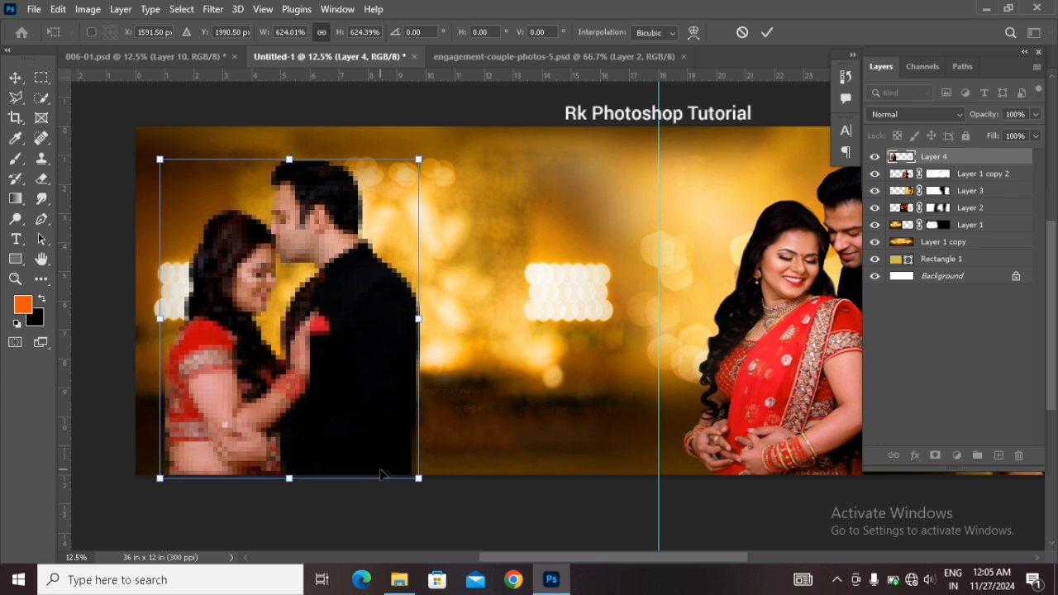
key("Return")
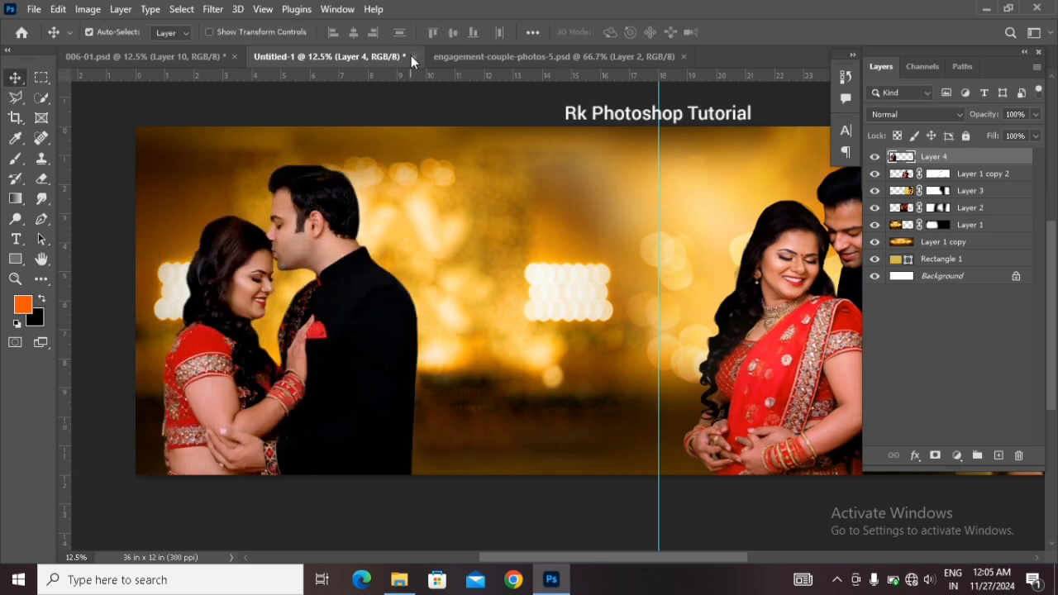
Step: Compare the couple's head height against a temporary horizontal guide, remove the guide and nudge the couple layer slightly sideways
left_click_drag(311, 227, 313, 225)
left_click_drag(397, 75, 378, 164)
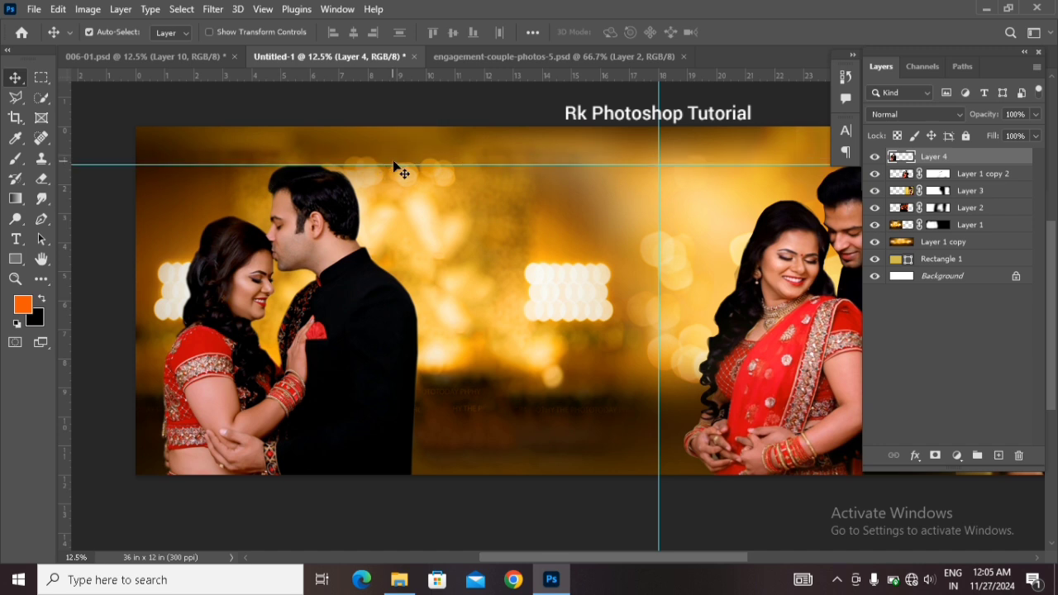
key("ctrl+z")
left_click_drag(326, 431, 335, 432)
Step: Copy the bride cut-out from engagement-couple-photos-8.psd into Untitled-1 and scale it to 726.67% between the two couples
left_click_drag(637, 277, 332, 151)
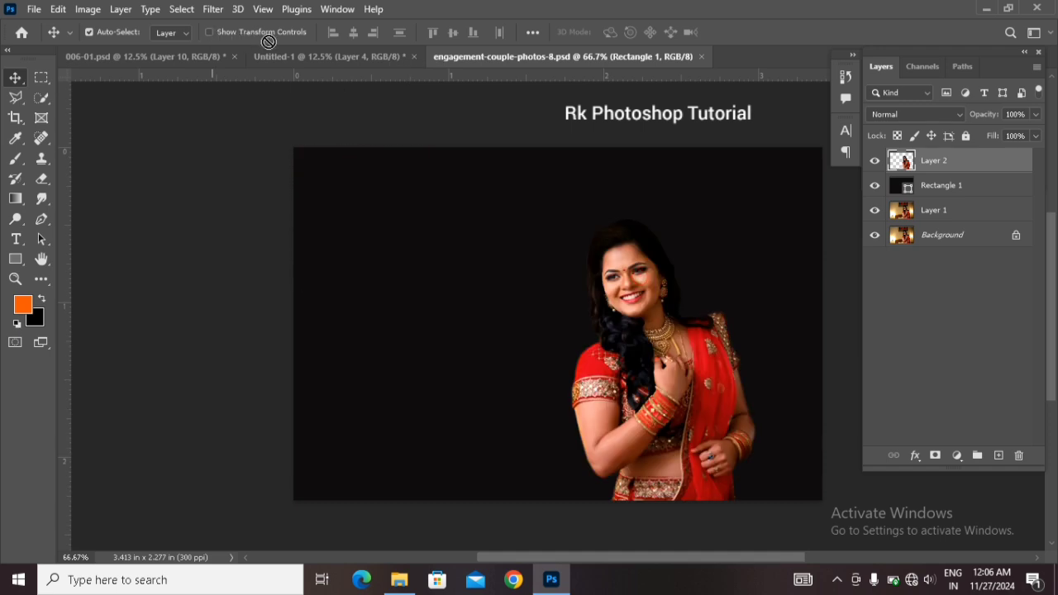
left_click_drag(393, 291, 695, 403)
key("ctrl+t")
left_click_drag(428, 355, 467, 406)
left_click_drag(576, 118, 546, 121)
left_click_drag(464, 355, 449, 356)
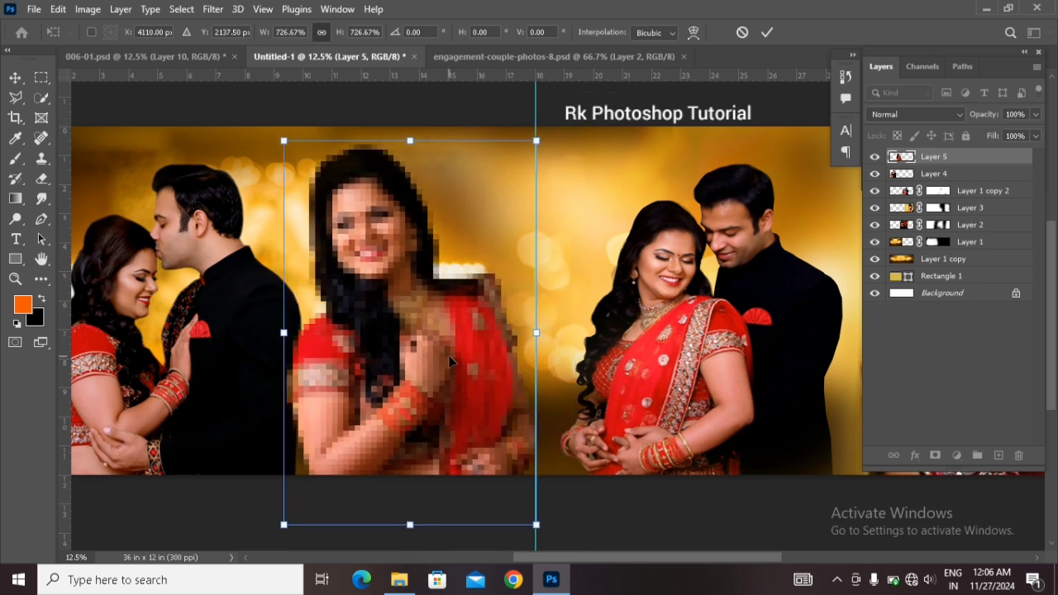
key("Return")
Step: Flip the bride on Layer 5 horizontally and position her beside the centre guide, her head level with the grooms' heads
left_click_drag(381, 382, 392, 382)
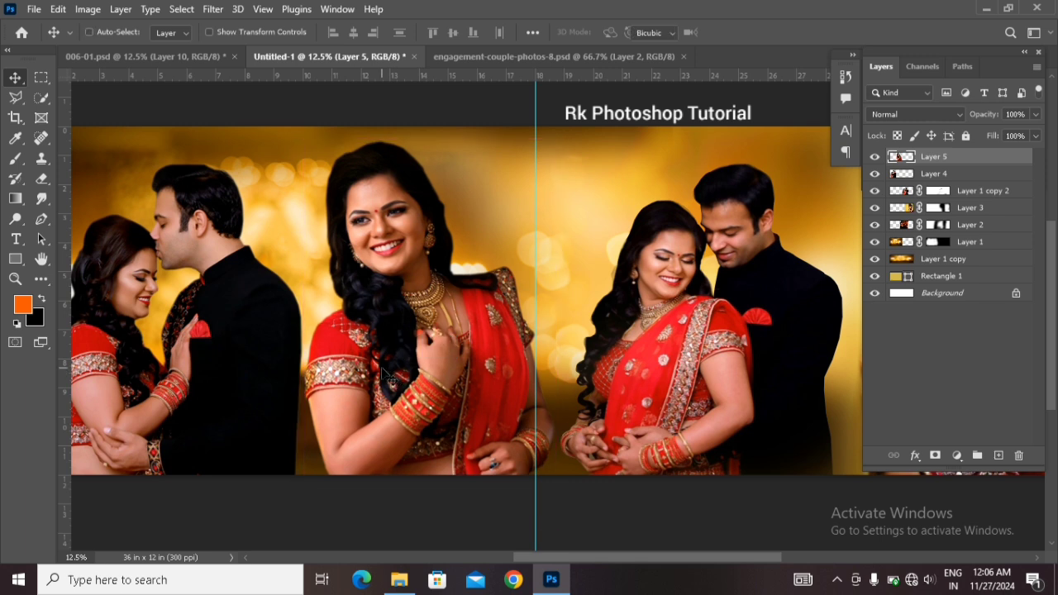
key("ctrl+t")
right_click(384, 369)
left_click(427, 345)
left_click_drag(428, 353, 382, 349)
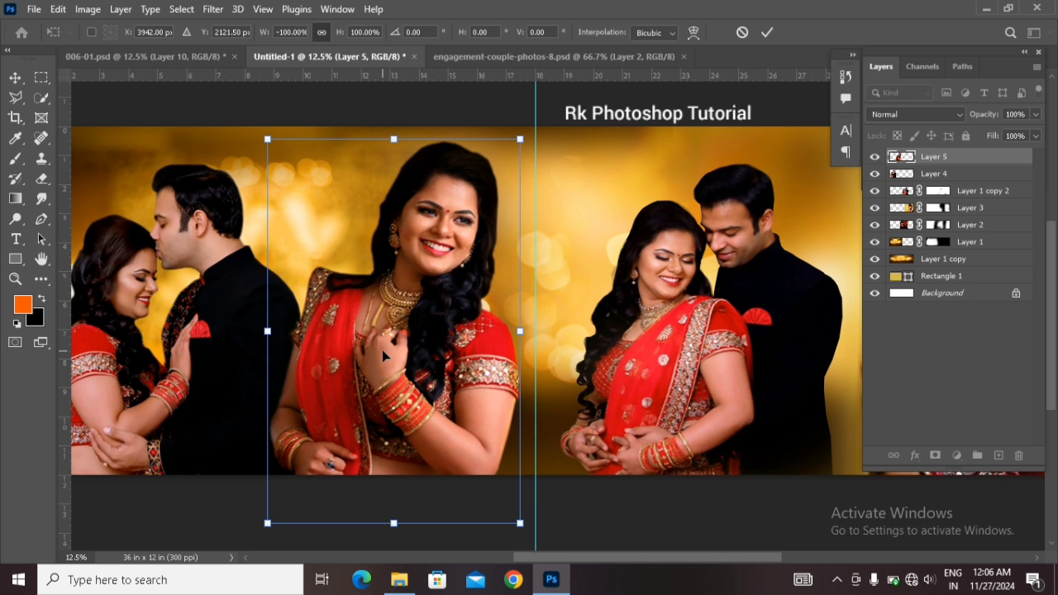
key("Return")
left_click_drag(455, 227, 471, 249)
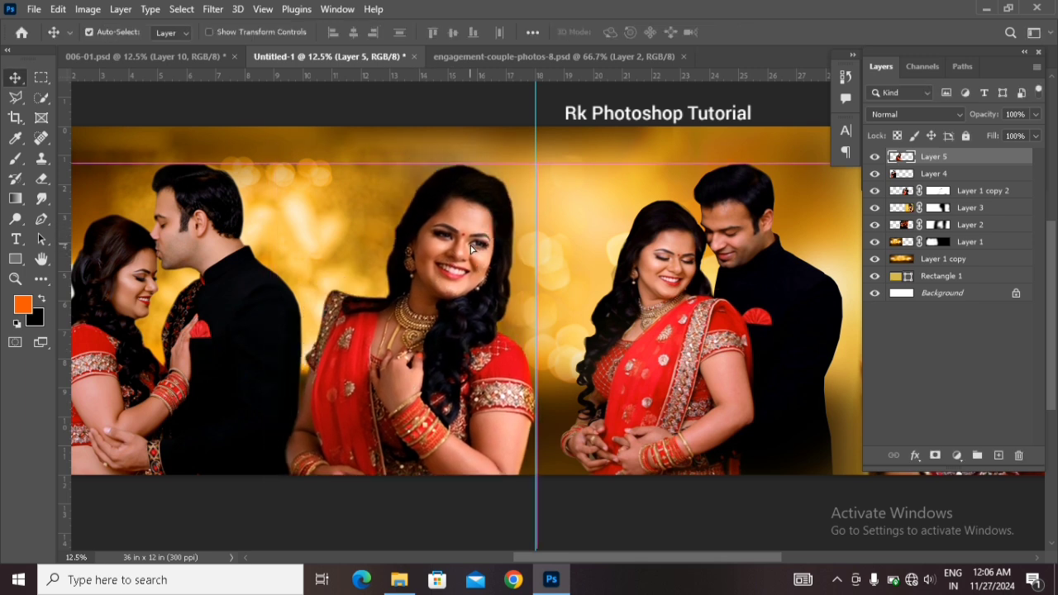
Step: Try blend modes such as Dissolve and Darker Color on the bride's Layer 5
left_click(912, 112)
left_click(912, 132)
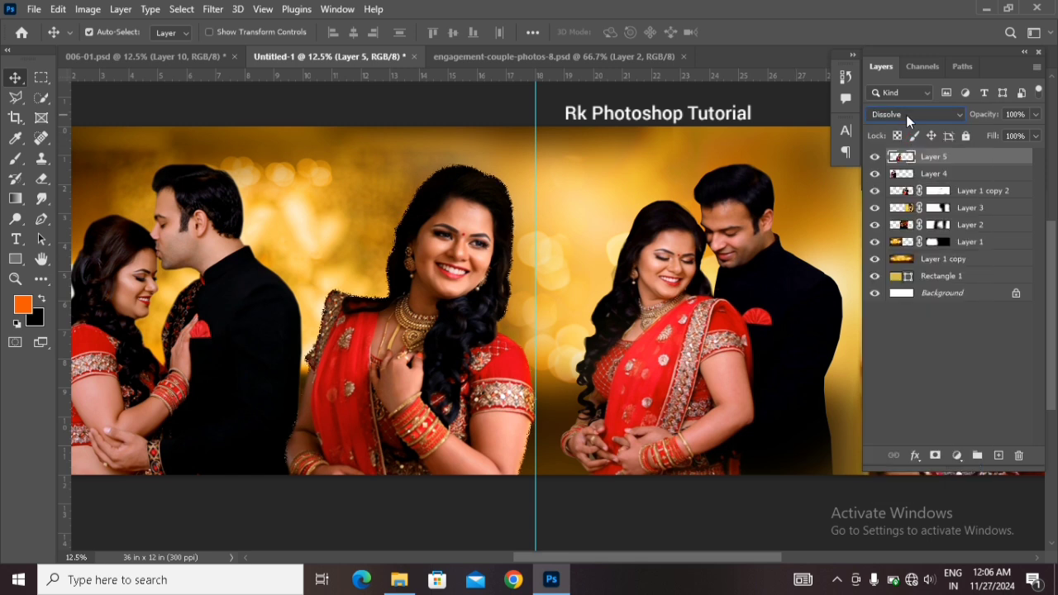
scroll(907, 115, "down", 2)
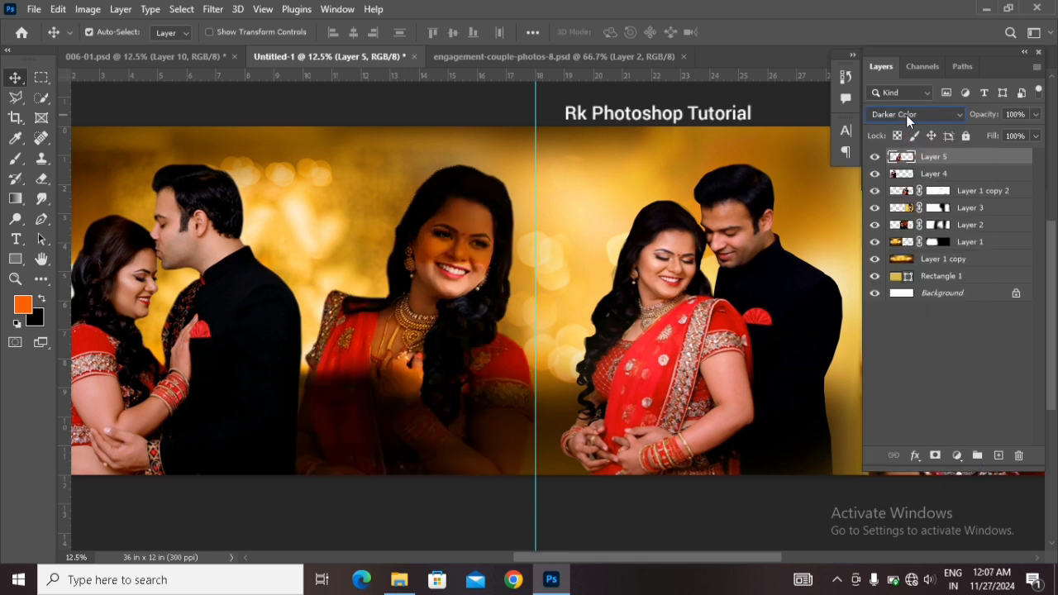
scroll(907, 114, "down", 2)
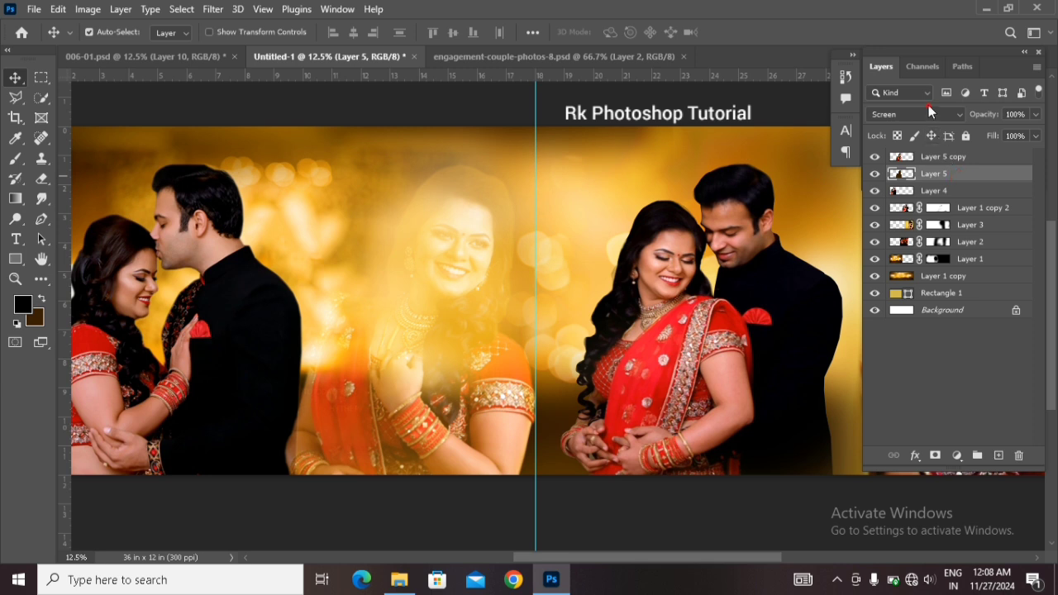
Step: Blend Layer 5 copy in Screen mode over Layer 5 and merge the two bride layers
left_click(928, 115)
key("Escape")
key("ctrl+j")
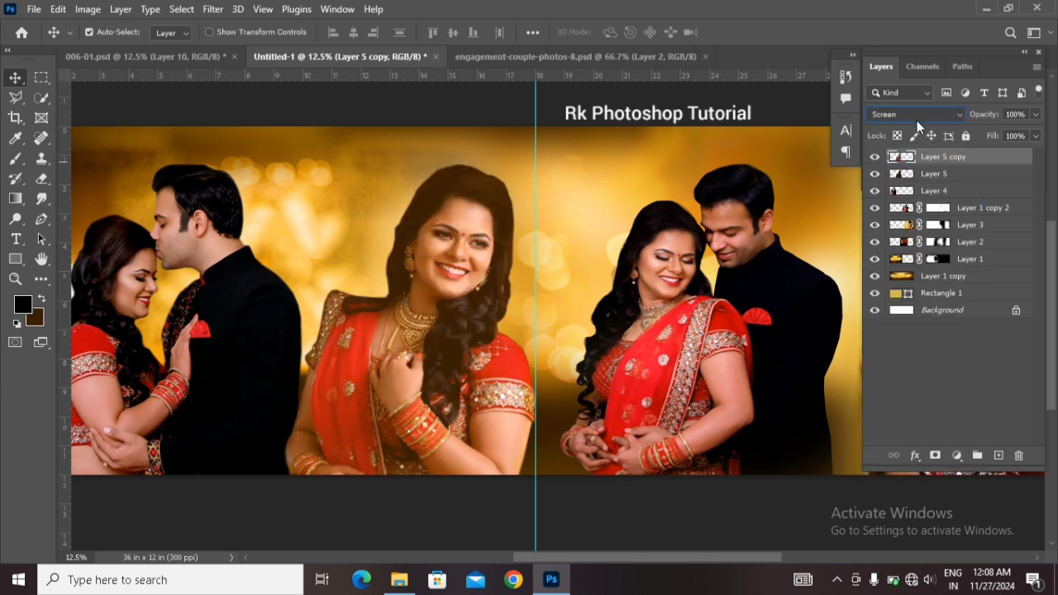
mouse_move(980, 119)
left_mouse_down()
mouse_move(951, 120)
mouse_move(985, 121)
left_mouse_up()
left_click(996, 178, "shift")
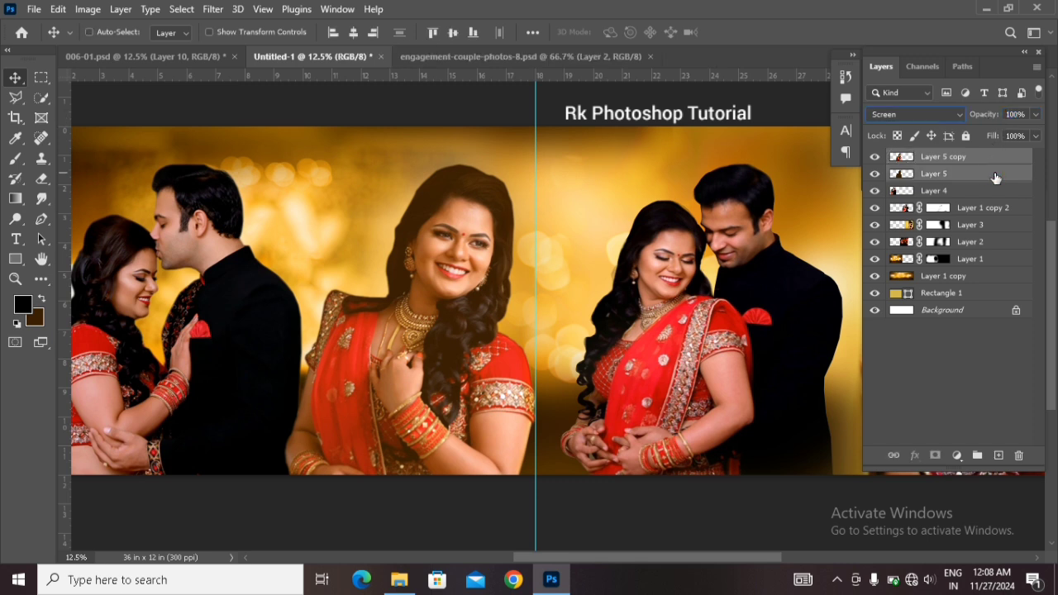
key("ctrl+e")
Step: Add a layer mask to the merged bride layer and fade her lower edge with a 2400 px soft black brush at 62% opacity
left_click(935, 455)
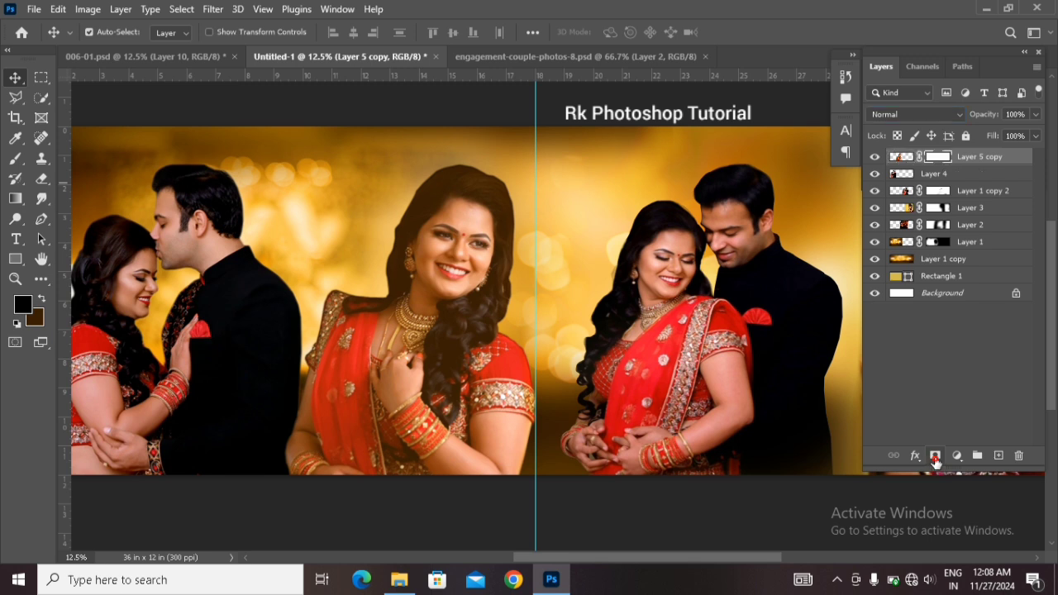
key("b")
key("bracketright")
key("bracketright")
key("bracketright")
key("bracketright")
key("bracketright")
key("bracketright")
key("bracketright")
key("bracketright")
key("bracketright")
key("bracketright")
key("bracketright")
key("bracketright")
key("bracketright")
scroll(240, 381, "down", 2)
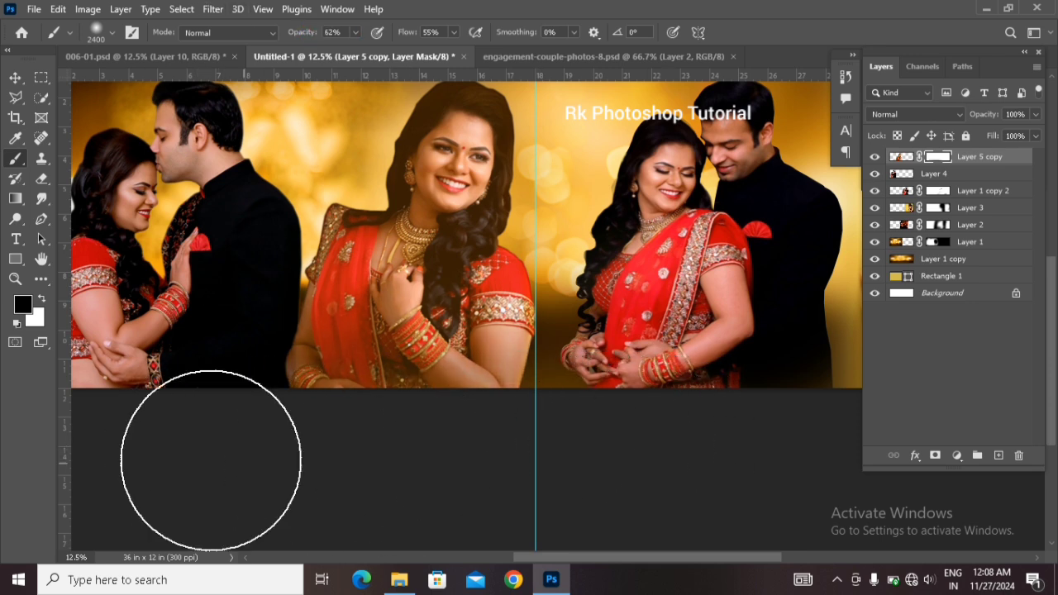
scroll(612, 411, "up", 2)
scroll(612, 411, "up", 1)
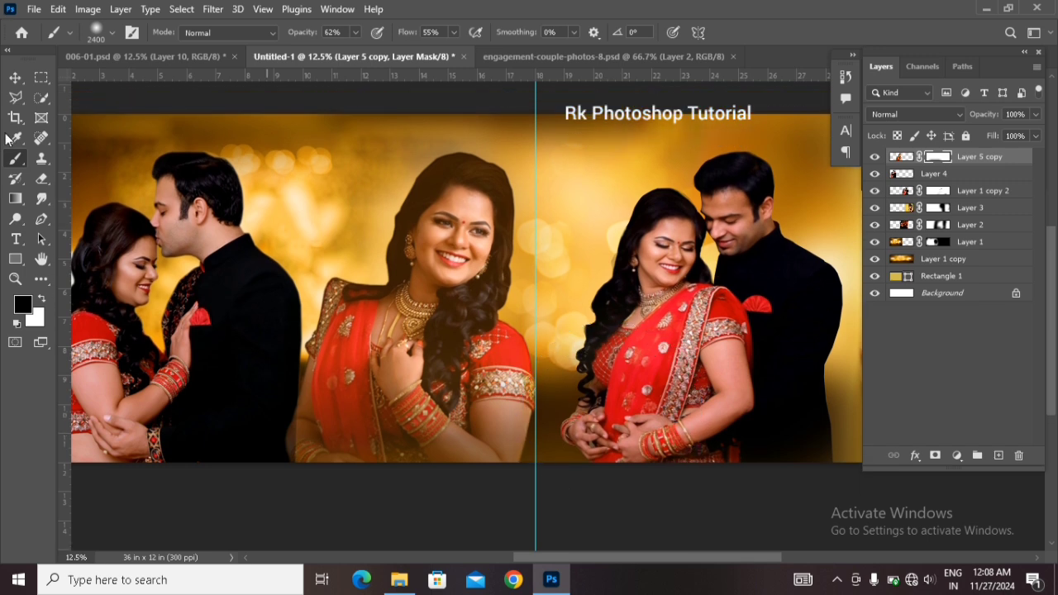
Step: Move the bride on Layer 5 copy up slightly and place that layer directly below Layer 4
left_click(16, 77)
left_click_drag(470, 229, 473, 206)
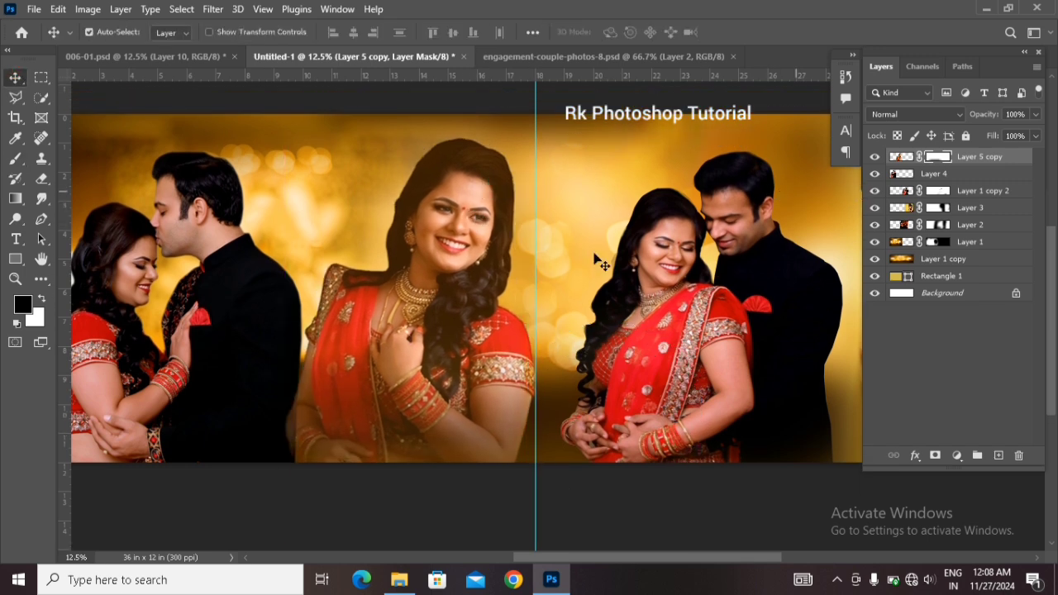
left_click_drag(1019, 157, 1022, 190)
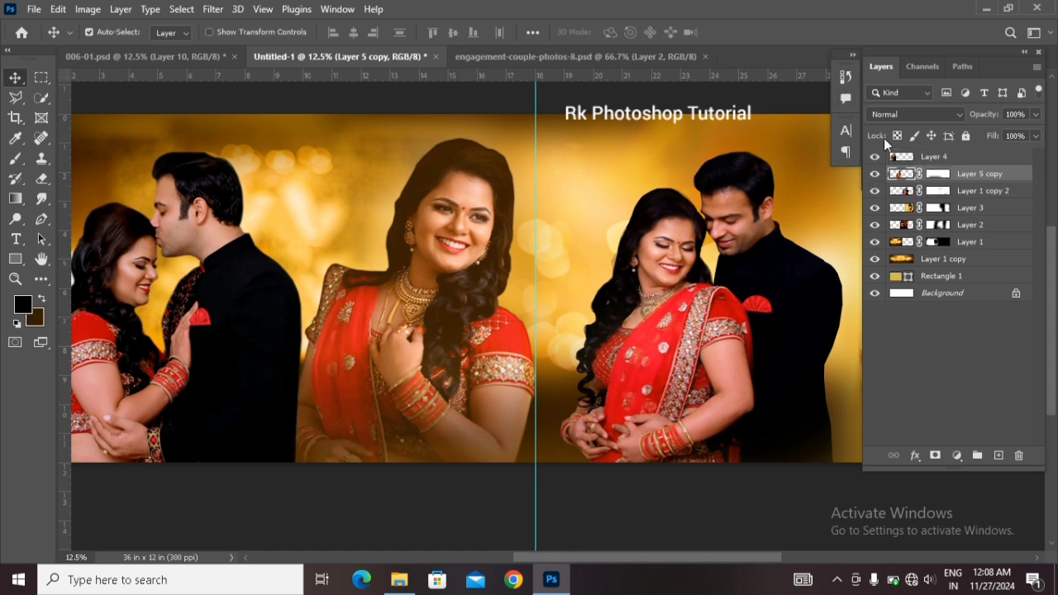
Step: Add white (ffffff) text reading WEDDING over the middle bride, on a new layer above Layer 4
scroll(348, 331, "left", 3)
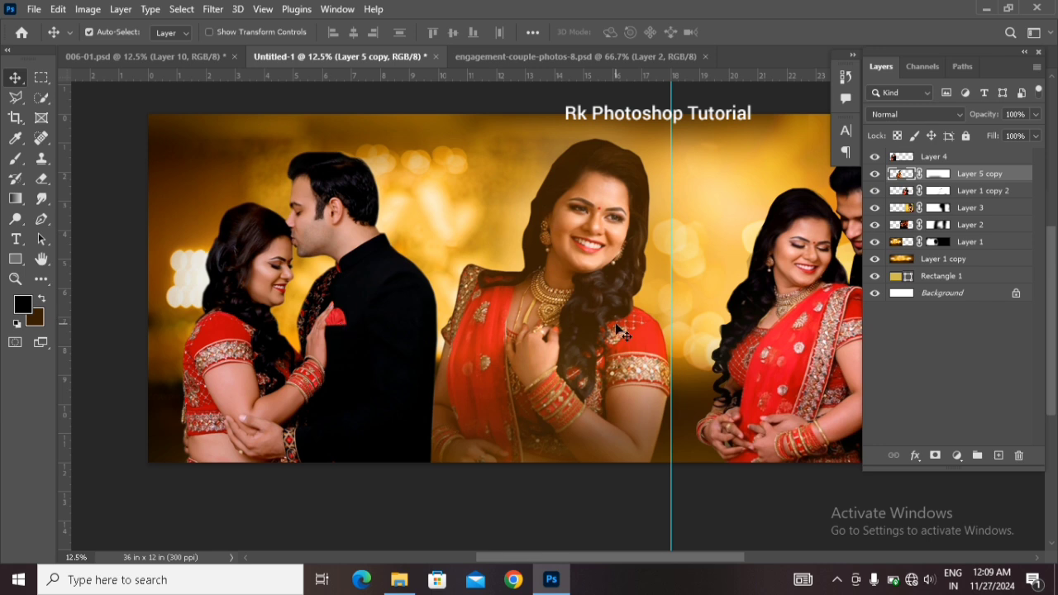
left_click(994, 159)
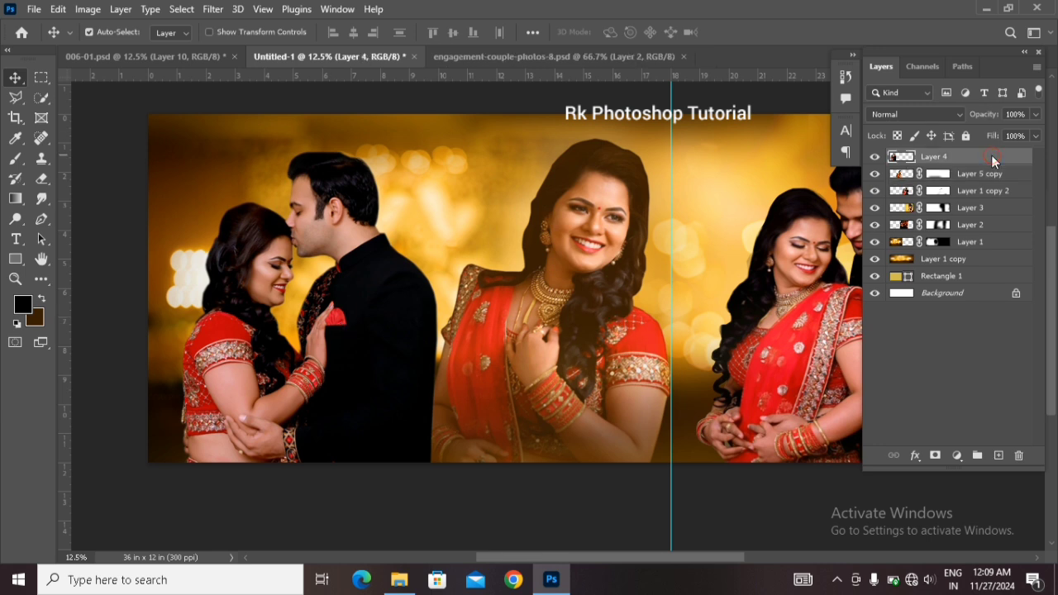
left_click(15, 239)
left_click(619, 33)
type("ffffff")
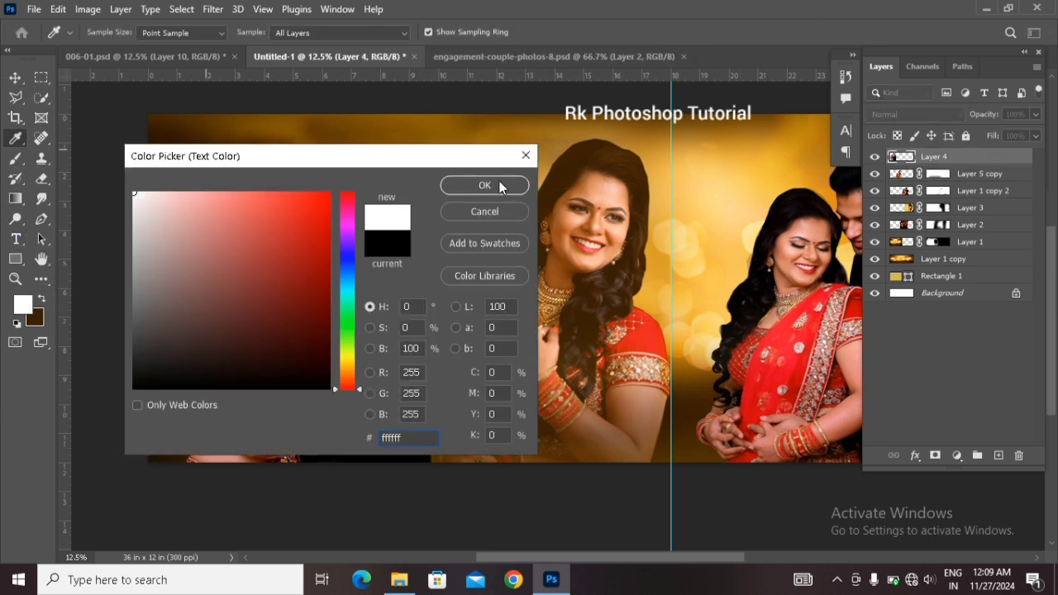
left_click(488, 184)
left_click(507, 364)
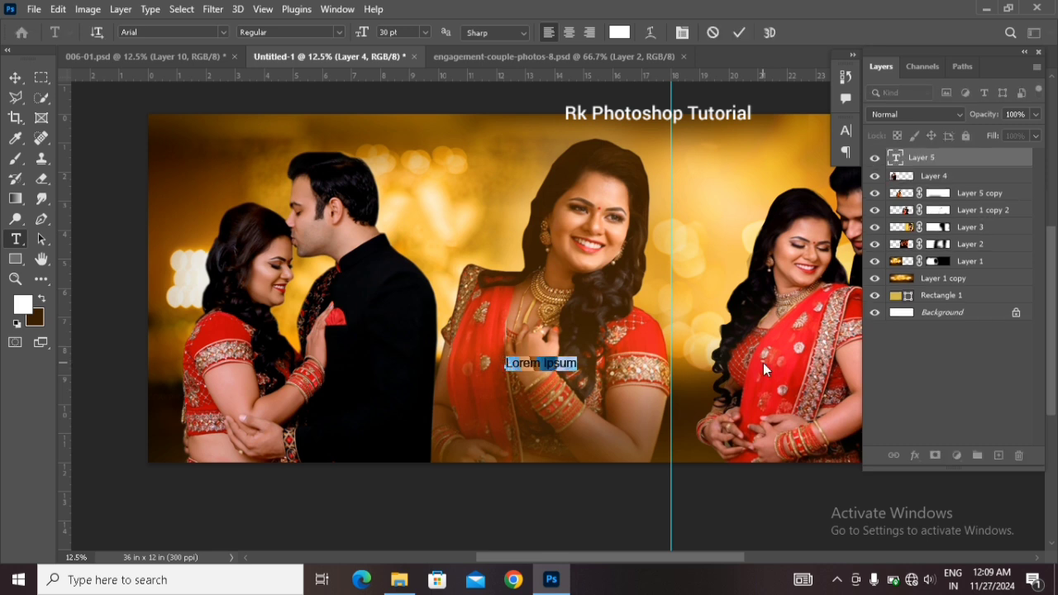
key("BackSpace")
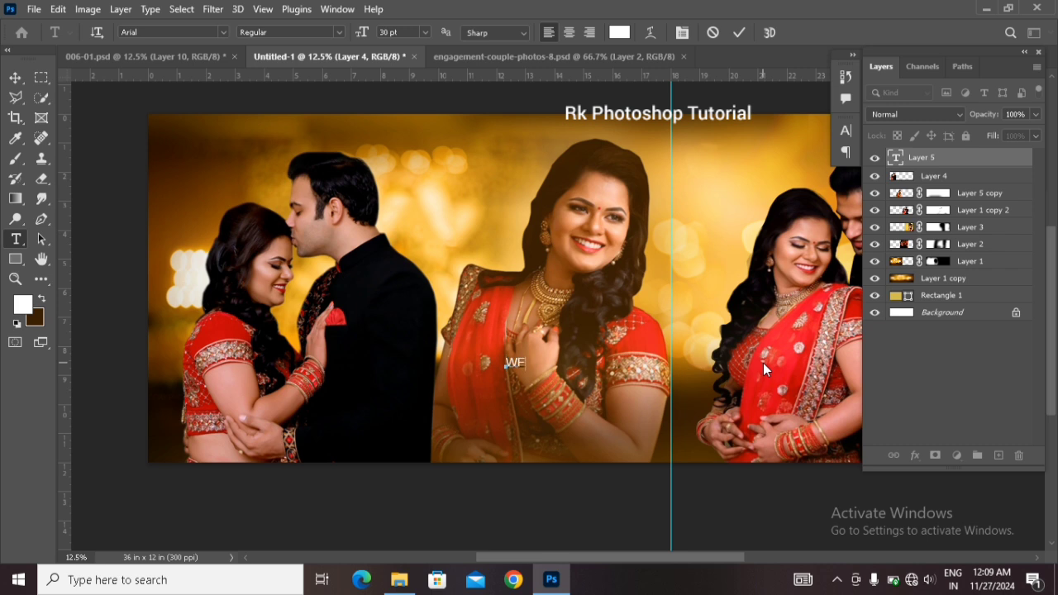
left_click(14, 78)
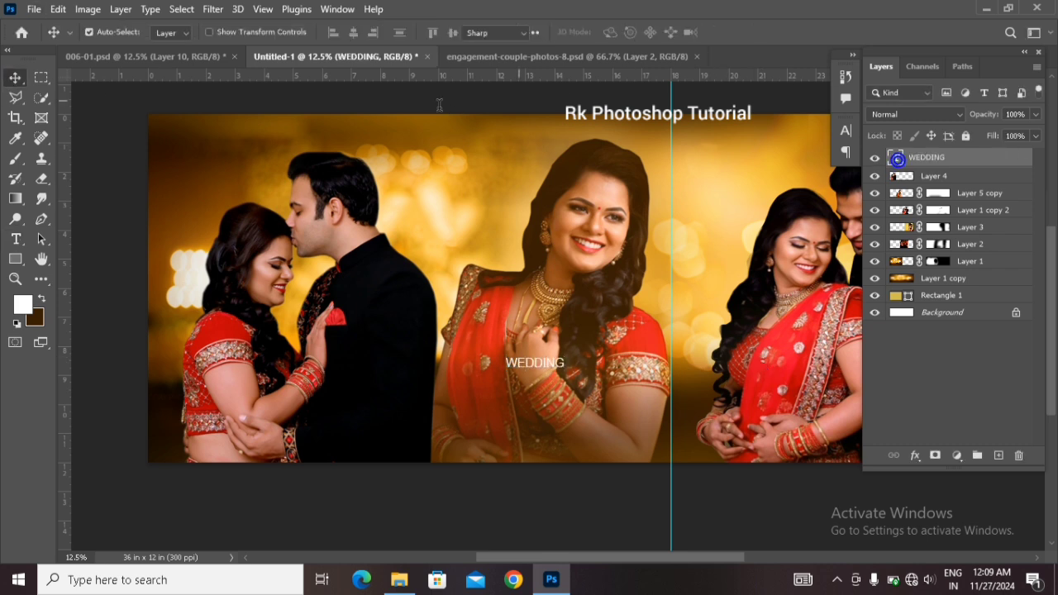
Step: Set the WEDDING text in the Belove font at 60 pt
double_click(898, 159)
left_click(223, 33)
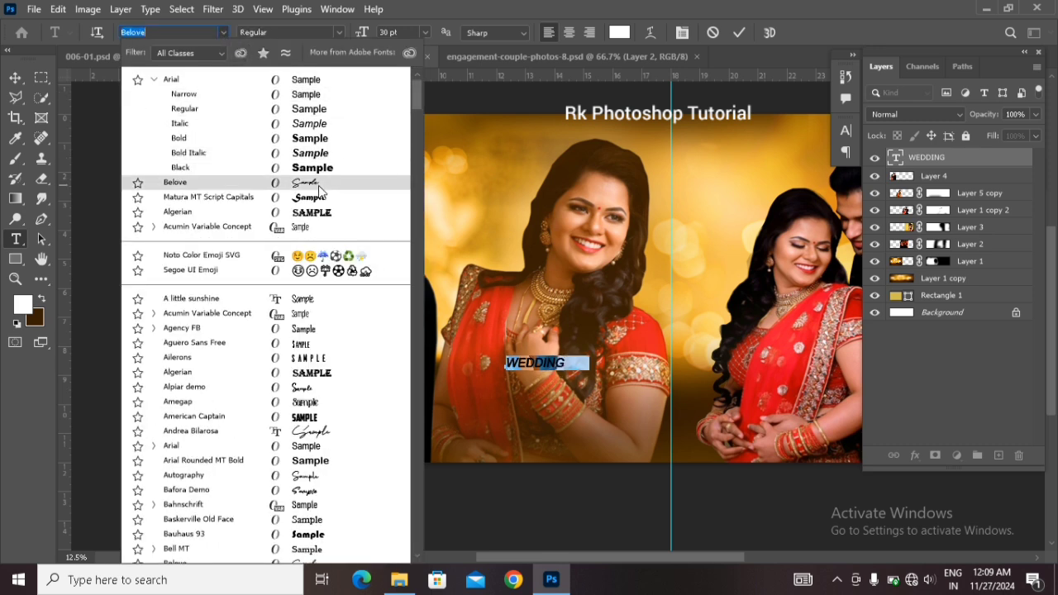
left_click(314, 182)
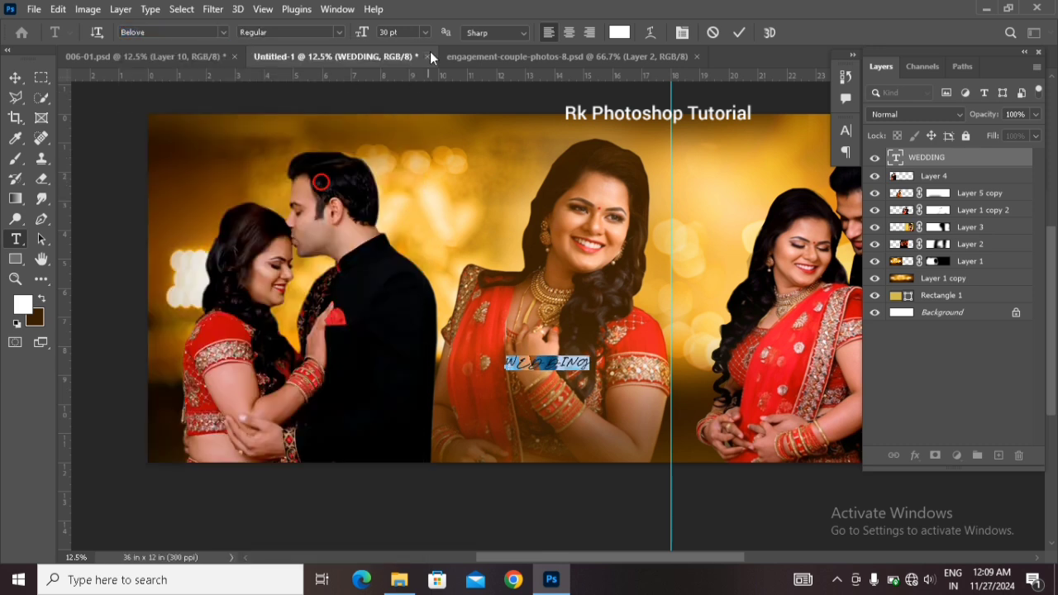
left_click(425, 32)
left_click(422, 217)
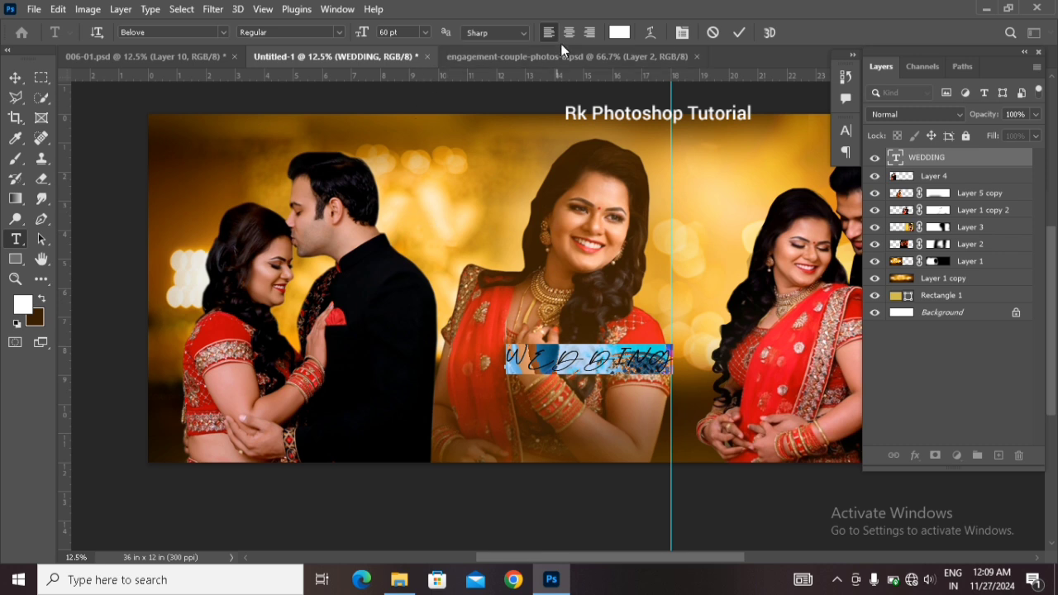
Step: Apply faux bold to the WEDDING text
left_click(652, 33)
left_click(626, 168)
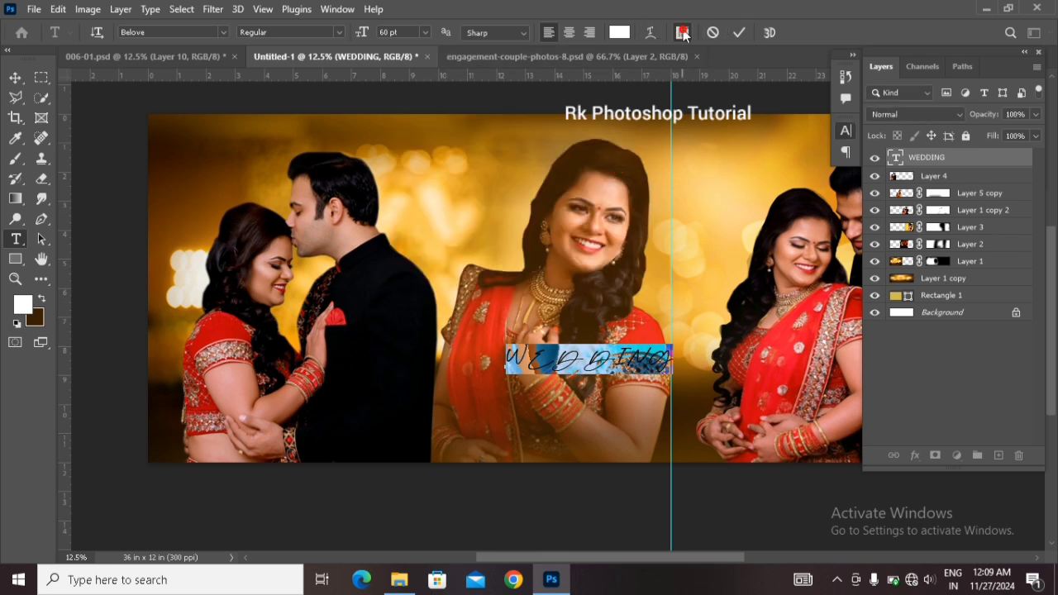
left_click(682, 32)
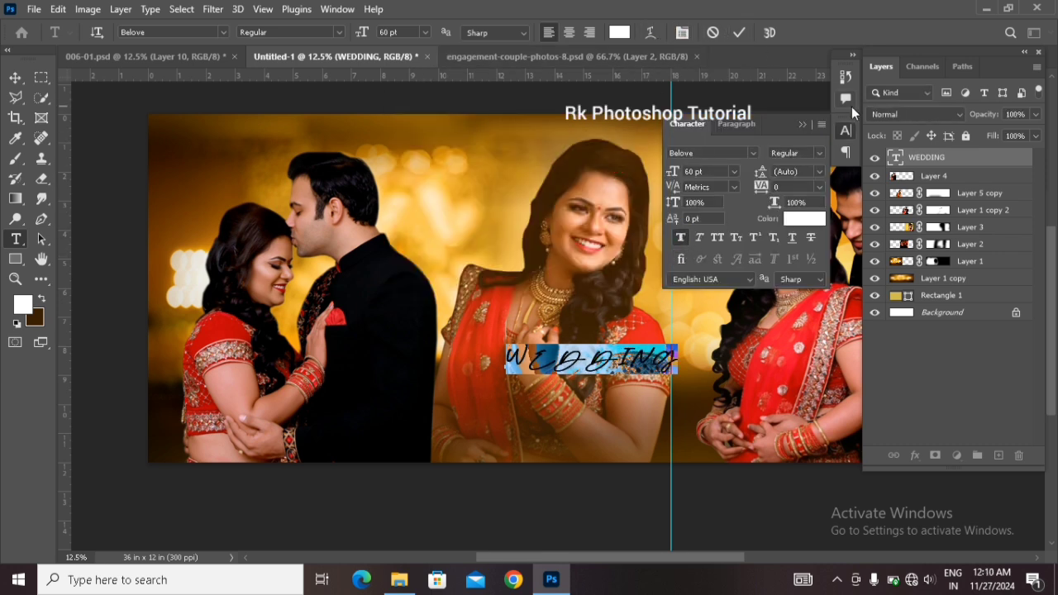
left_click(807, 124)
left_click(14, 77)
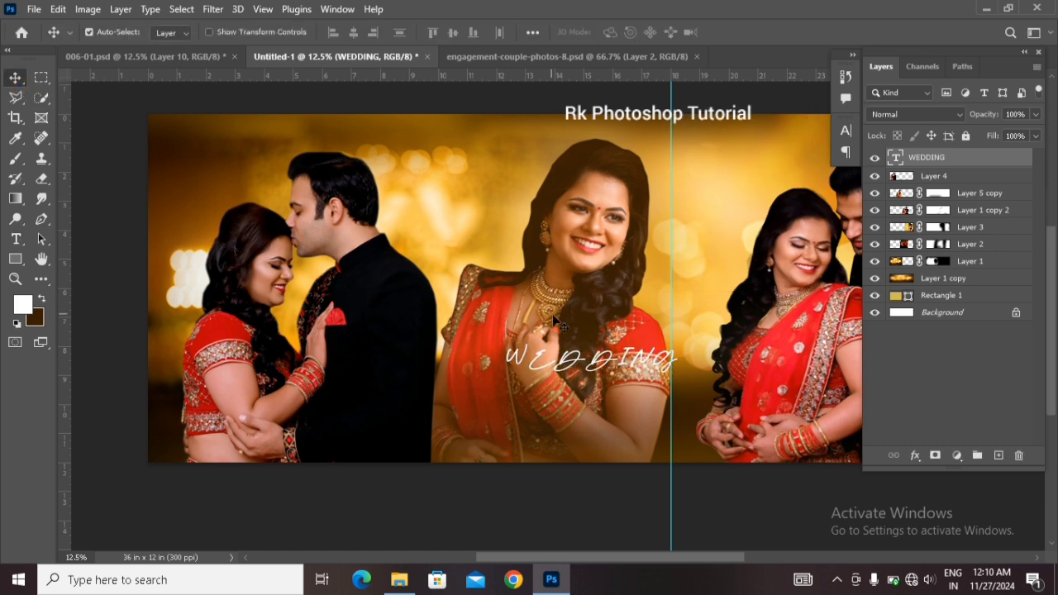
Step: Place WEDDING low across the middle bride's arms and add the text MOMENTS just beneath it
left_click_drag(643, 362, 600, 415)
left_click(15, 240)
left_click(502, 438)
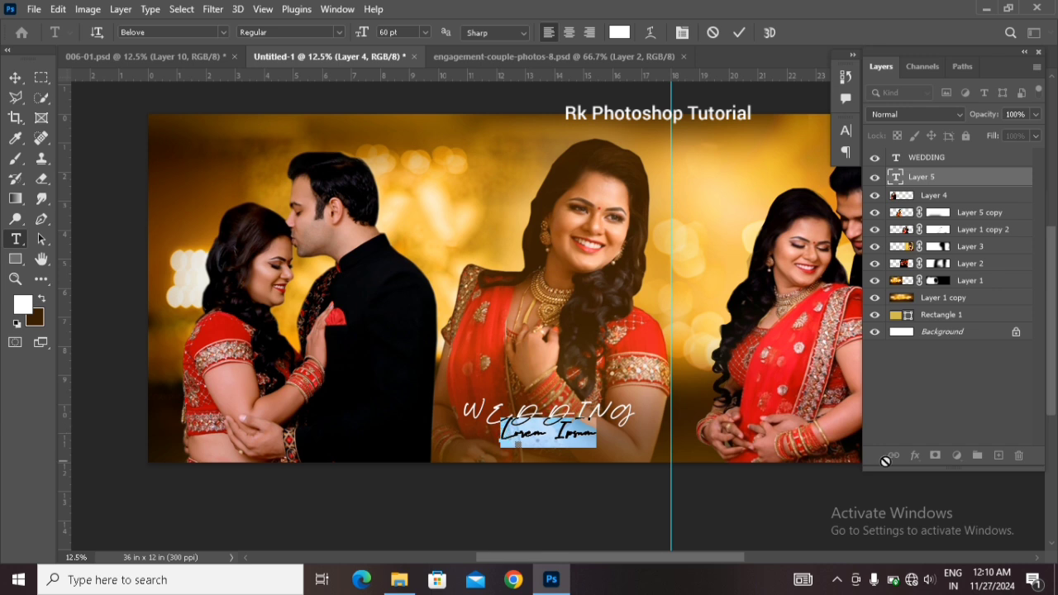
type("MOM")
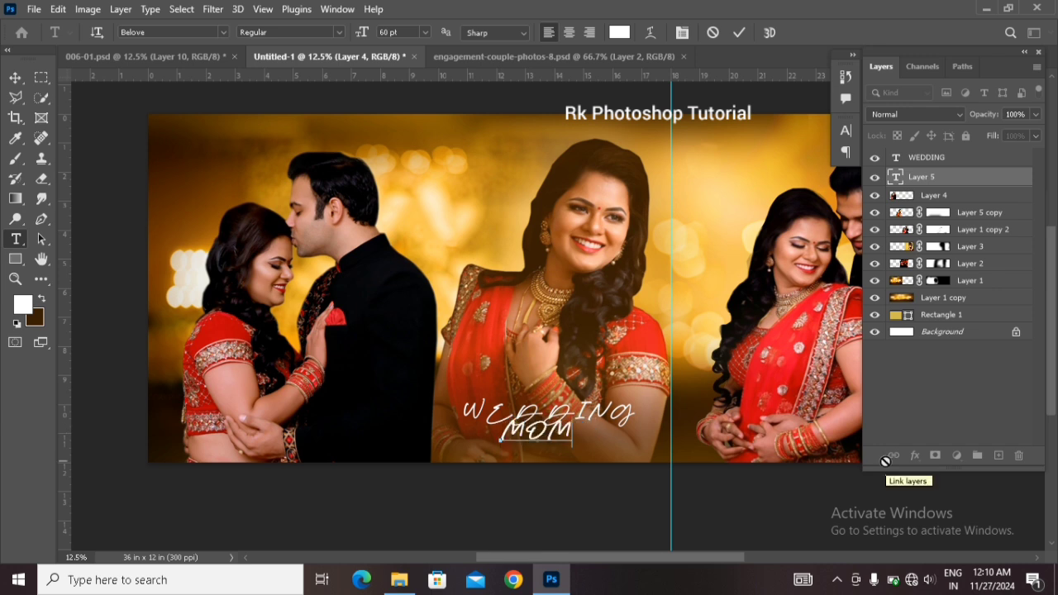
type("ENTS")
Step: Try other fonts such as Arial on the MOMENTS text and commit it
left_click(222, 32)
left_click(244, 76)
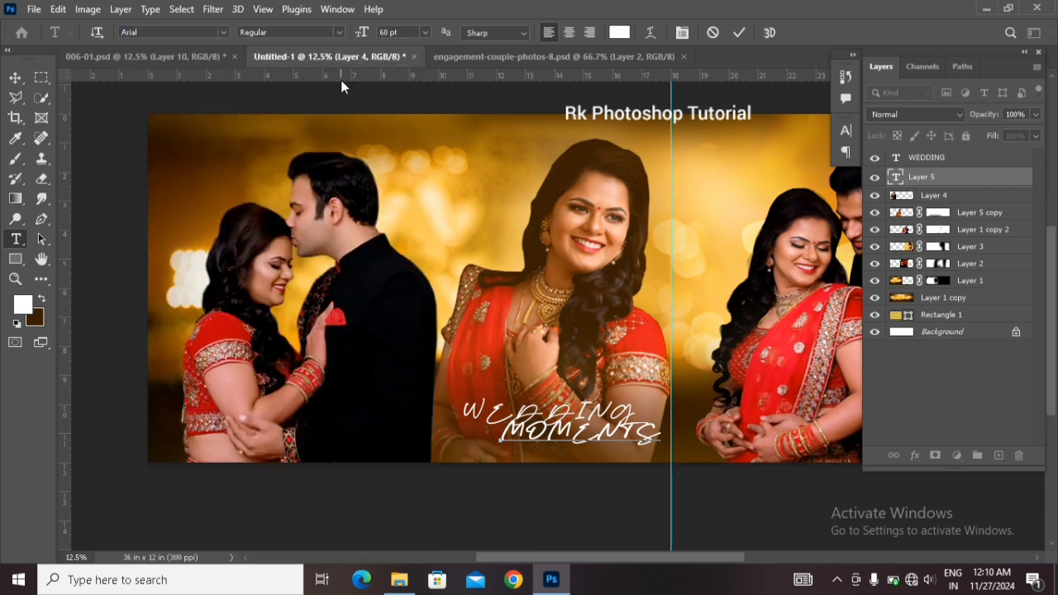
left_click(222, 31)
left_click(319, 245)
left_click(24, 73)
Step: Turn off faux bold on the MOMENTS text
double_click(898, 175)
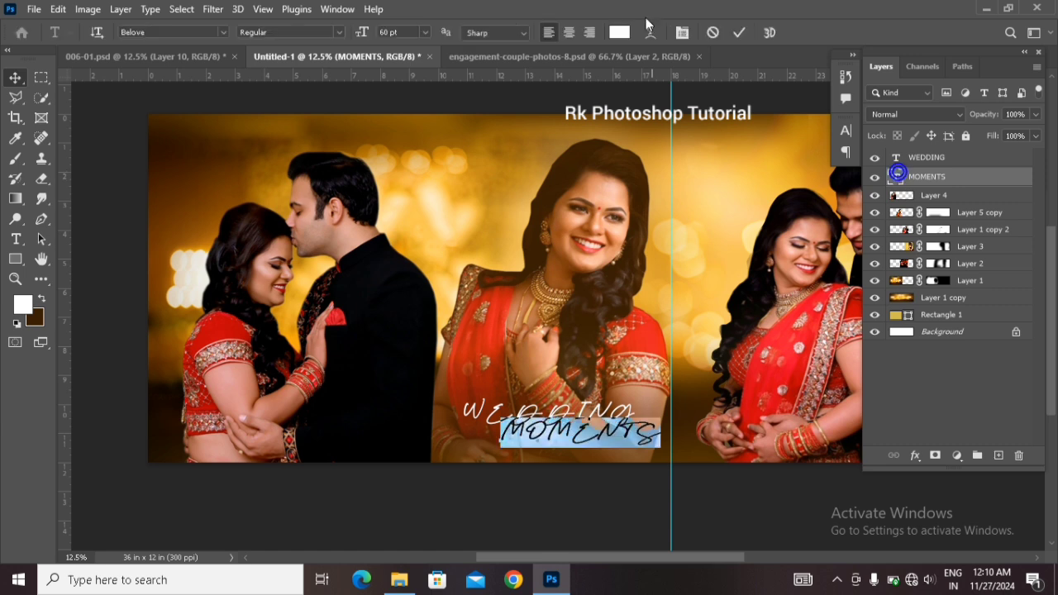
left_click(678, 33)
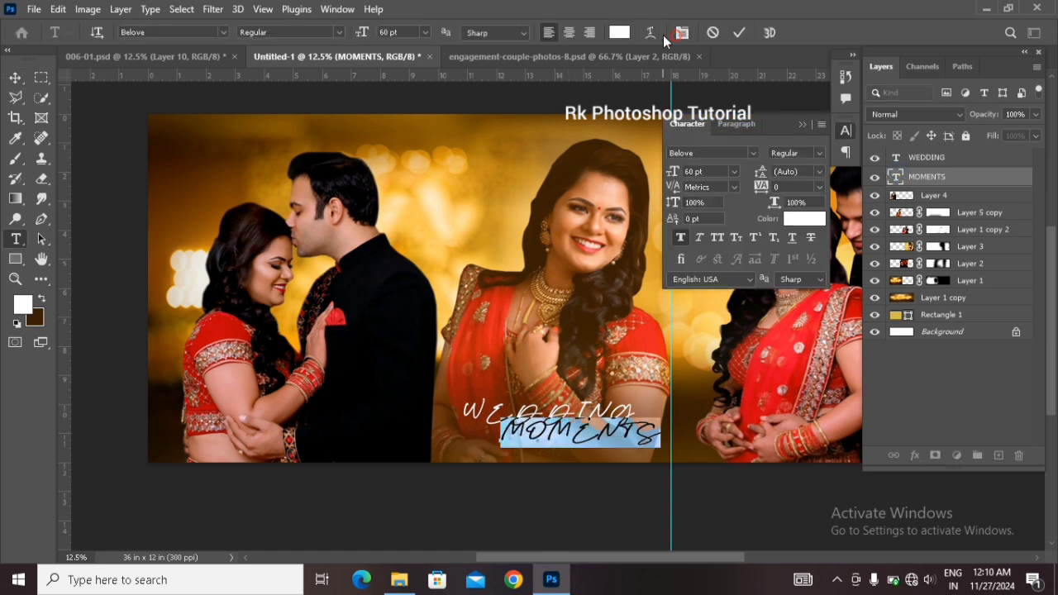
left_click(718, 239)
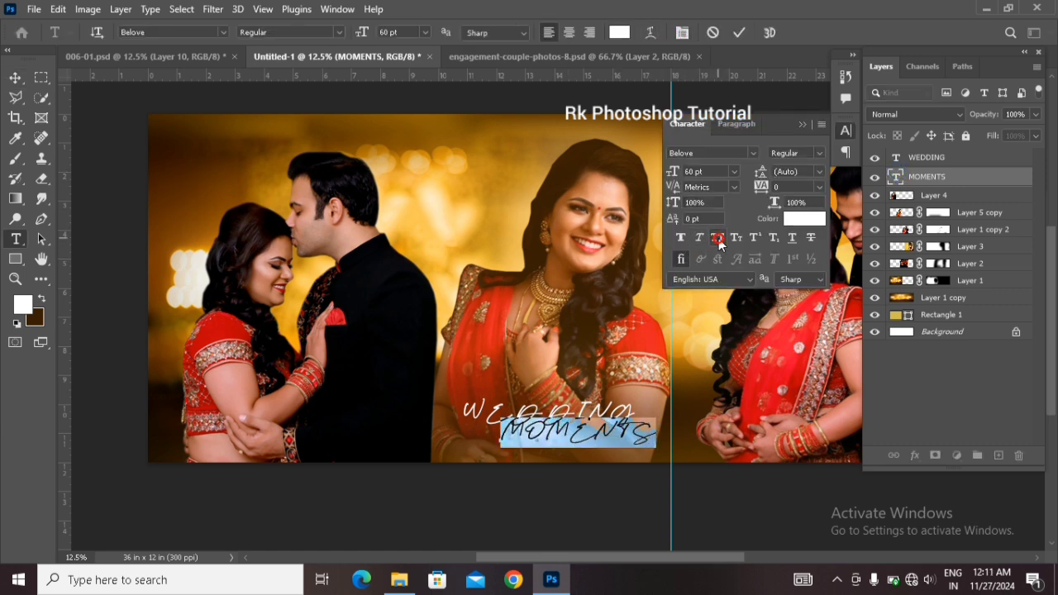
left_click(848, 131)
left_click(15, 77)
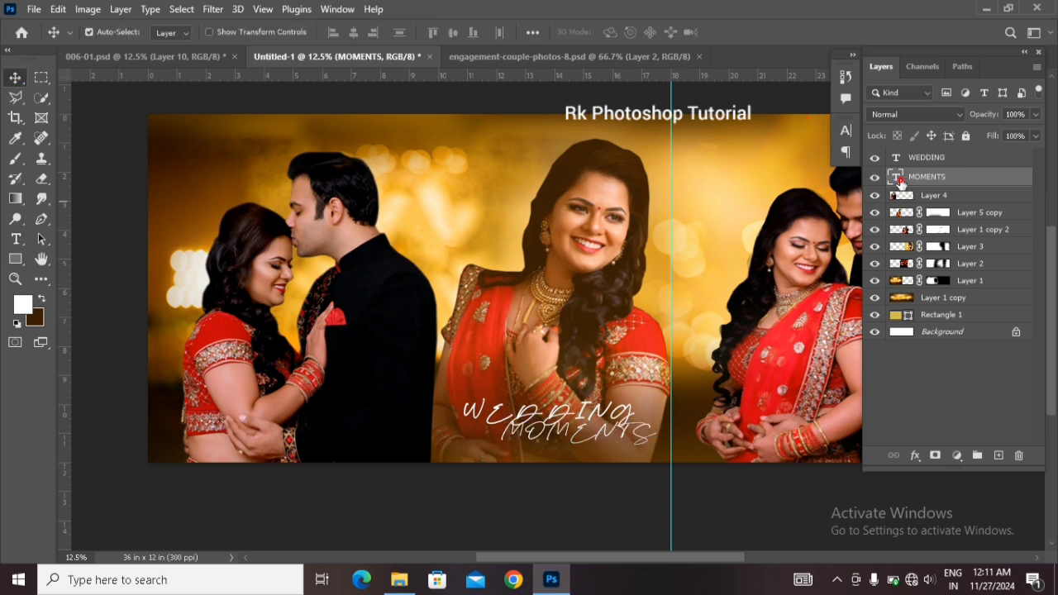
Step: Set the MOMENTS text in Arial at 18 pt
double_click(898, 179)
left_click(223, 31)
left_click(307, 93)
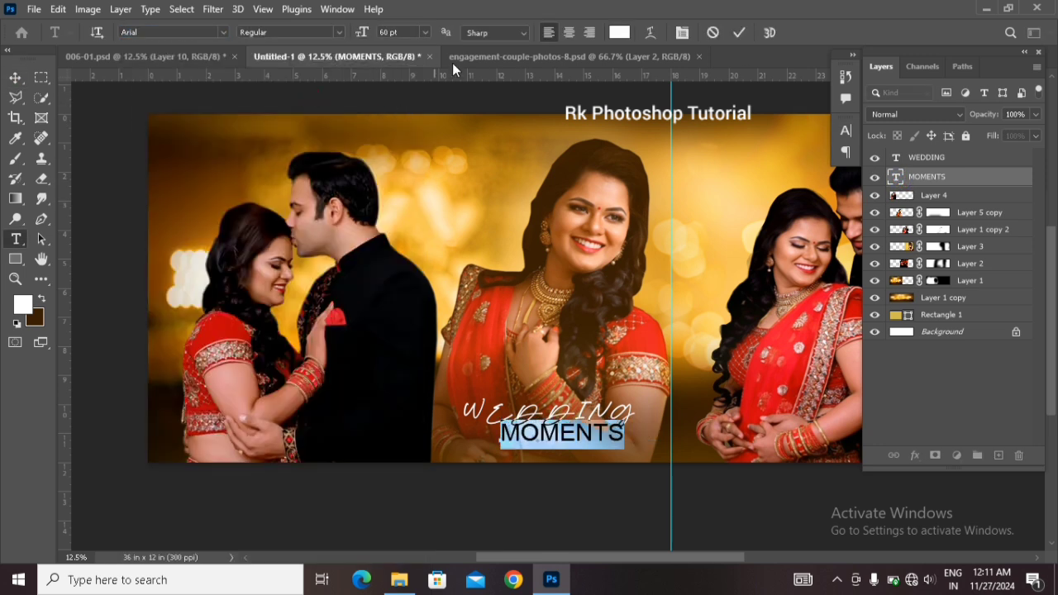
left_click(425, 32)
left_click(424, 32)
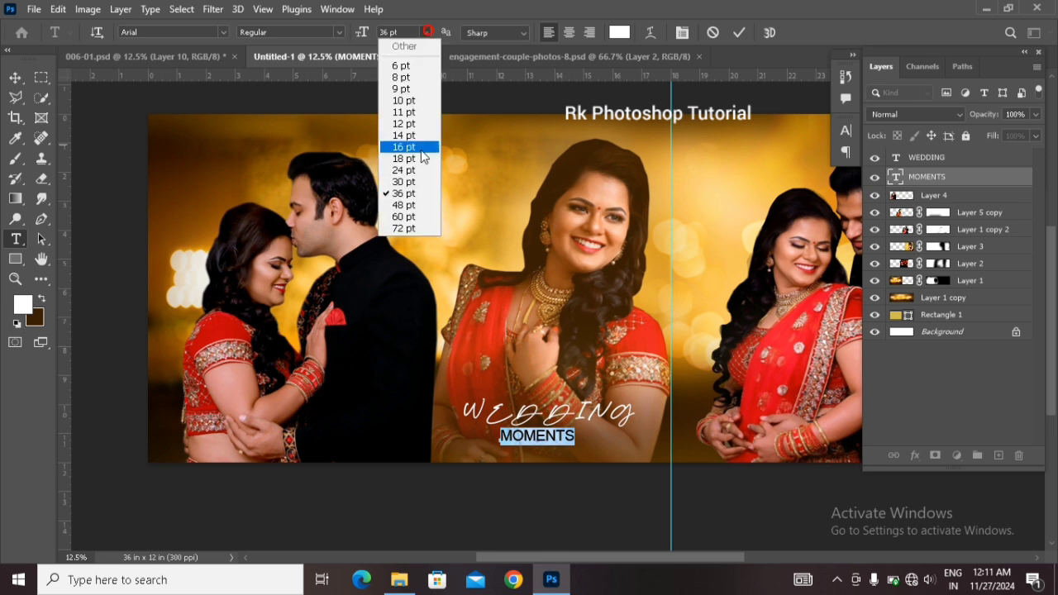
left_click(420, 160)
key("ctrl+Return")
key("v")
Step: Nudge the small MOMENTS text until it sits close beneath the right half of WEDDING
key("shift+Right")
key("shift+Right")
key("shift+Right")
key("shift+Right")
key("shift+Right")
key("shift+Right")
key("shift+Right")
key("shift+Right")
key("shift+Right")
key("shift+Right")
key("shift+Right")
key("shift+Right")
key("shift+Right")
key("shift+Right")
key("shift+Right")
key("shift+Right")
key("shift+Right")
key("shift+Right")
key("shift+Right")
key("shift+Right")
key("shift+Right")
key("shift+Right")
key("shift+Right")
key("shift+Right")
key("shift+Right")
key("shift+Right")
key("shift+Right")
key("shift+Right")
key("shift+Right")
key("shift+Right")
key("shift+Right")
key("shift+Right")
key("shift+Right")
key("shift+Right")
key("shift+Right")
key("shift+Right")
key("shift+Right")
key("shift+Right")
key("shift+Right")
key("shift+Right")
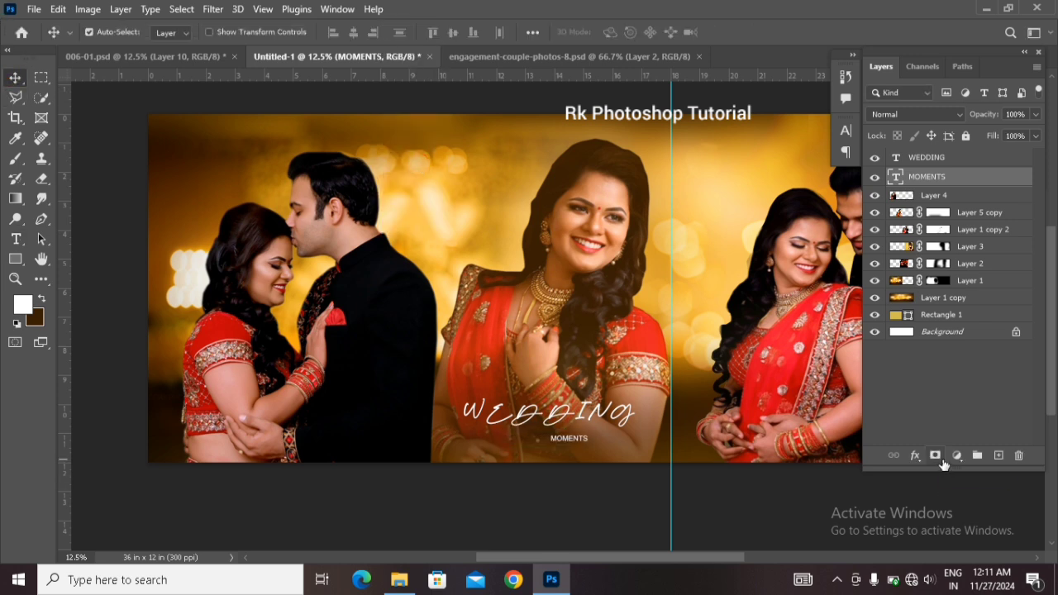
key("shift+Up")
key("shift+Up")
key("shift+Up")
key("shift+Up")
key("shift+Up")
key("shift+Up")
key("shift+Up")
key("shift+Up")
key("shift+Left")
key("shift+Left")
key("shift+Left")
key("shift+Left")
key("shift+Left")
key("shift+Left")
key("shift+Left")
key("shift+Left")
key("shift+Left")
key("shift+Left")
Step: Spread out the MOMENTS text by inserting a space between its letters, reading M O M E N T S
double_click(895, 176)
left_click(577, 430)
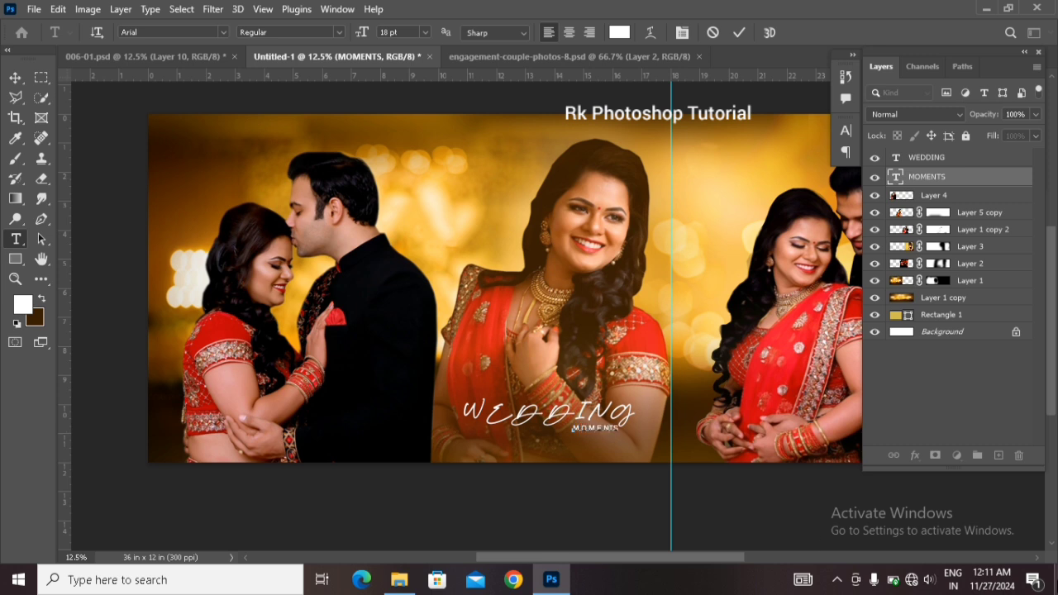
left_click(13, 79)
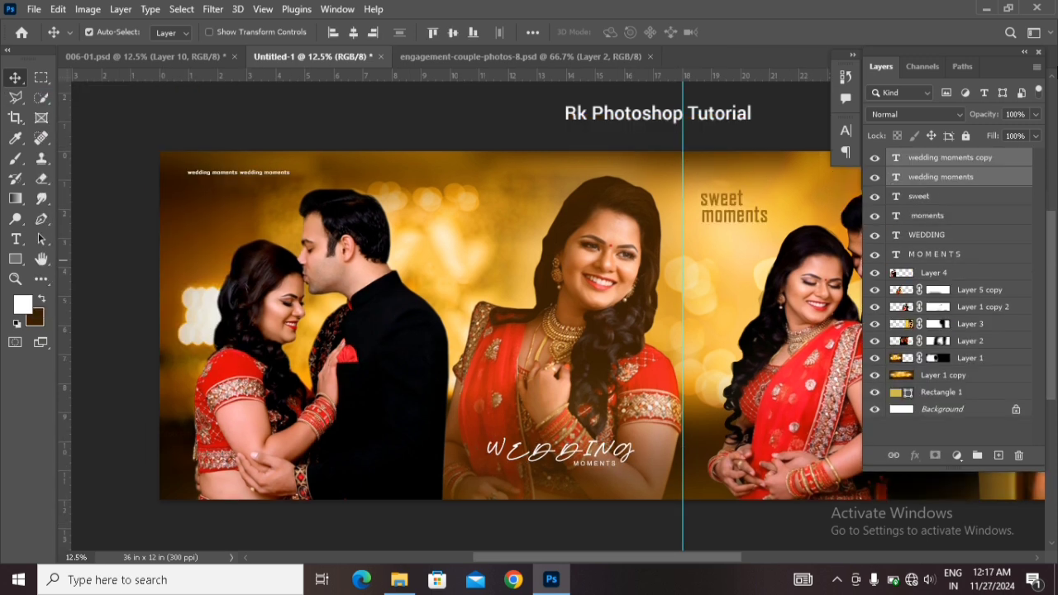
Step: Set the opacity of the two wedding moments text layers to 75%
left_click_drag(973, 116, 951, 116)
left_click_drag(653, 559, 750, 566)
key("ctrl+0")
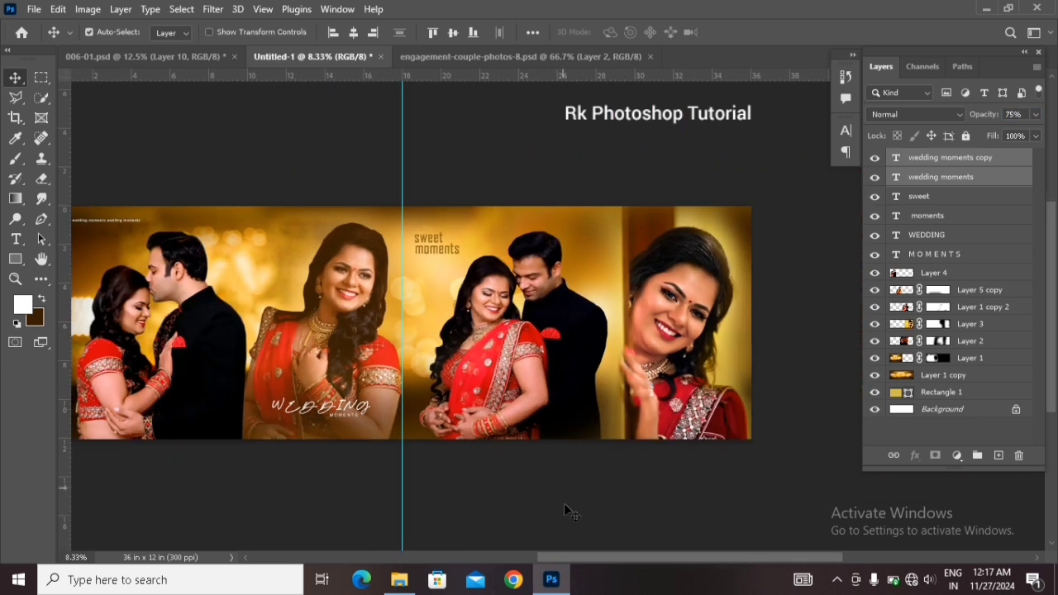
key("ctrl+minus")
left_click_drag(468, 176, 33, 148)
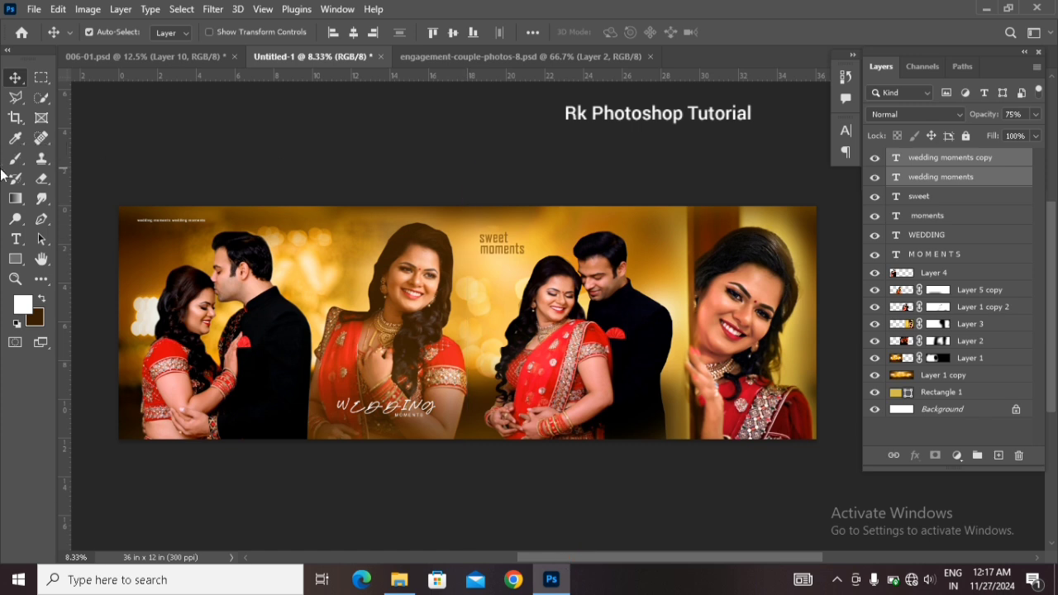
scroll(480, 449, "down", 1)
scroll(480, 449, "up", 1)
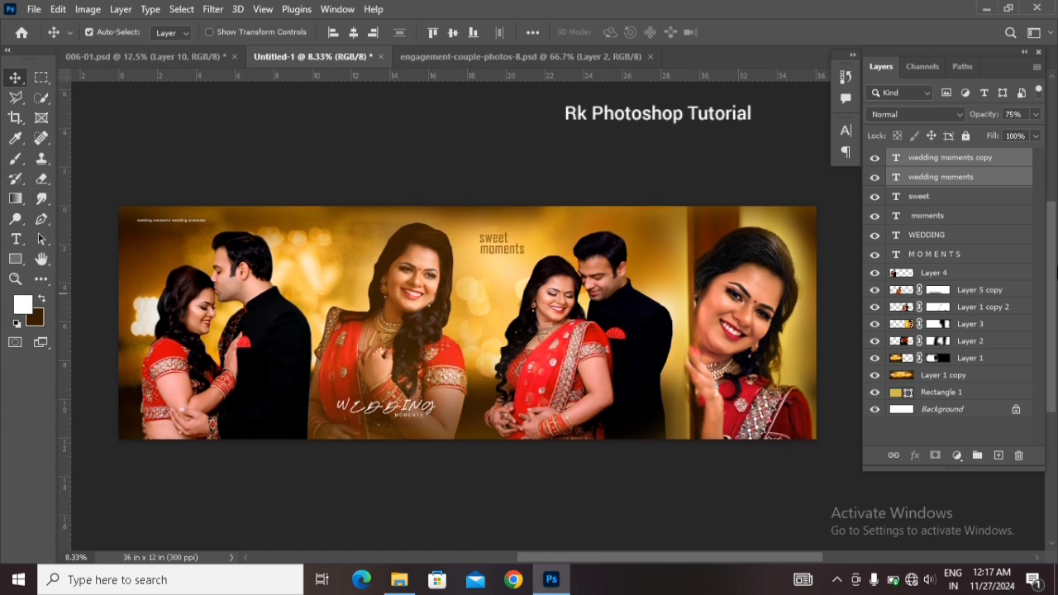